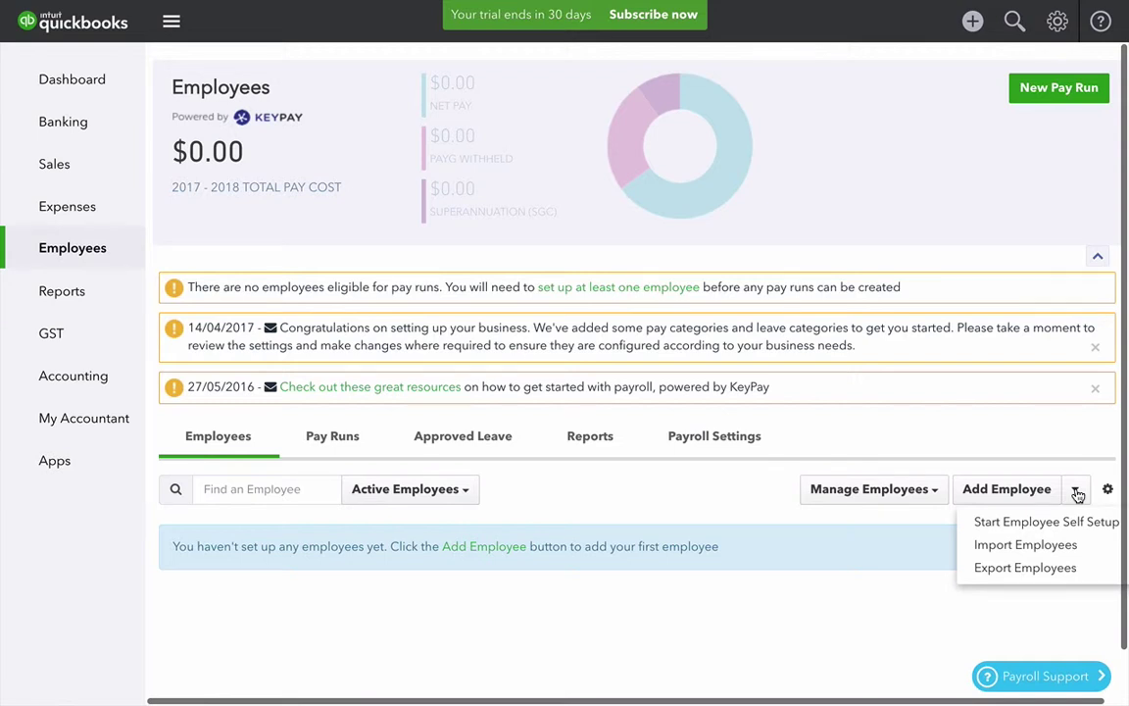
pyautogui.click(1039, 521)
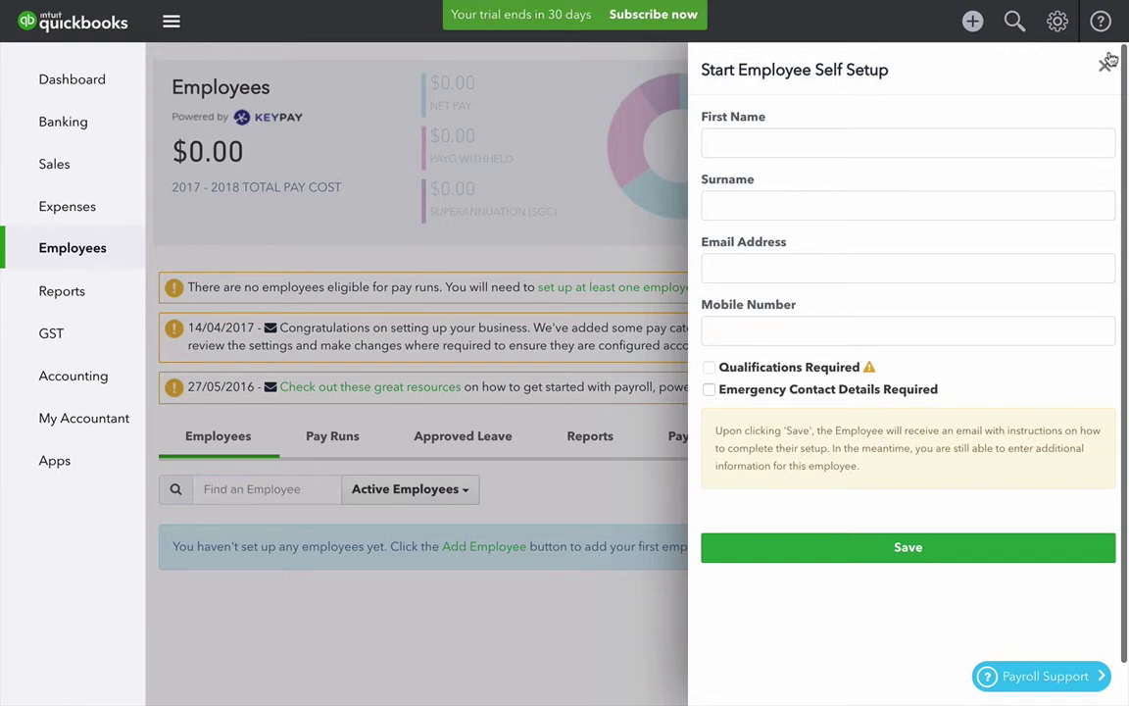
pyautogui.click(1105, 66)
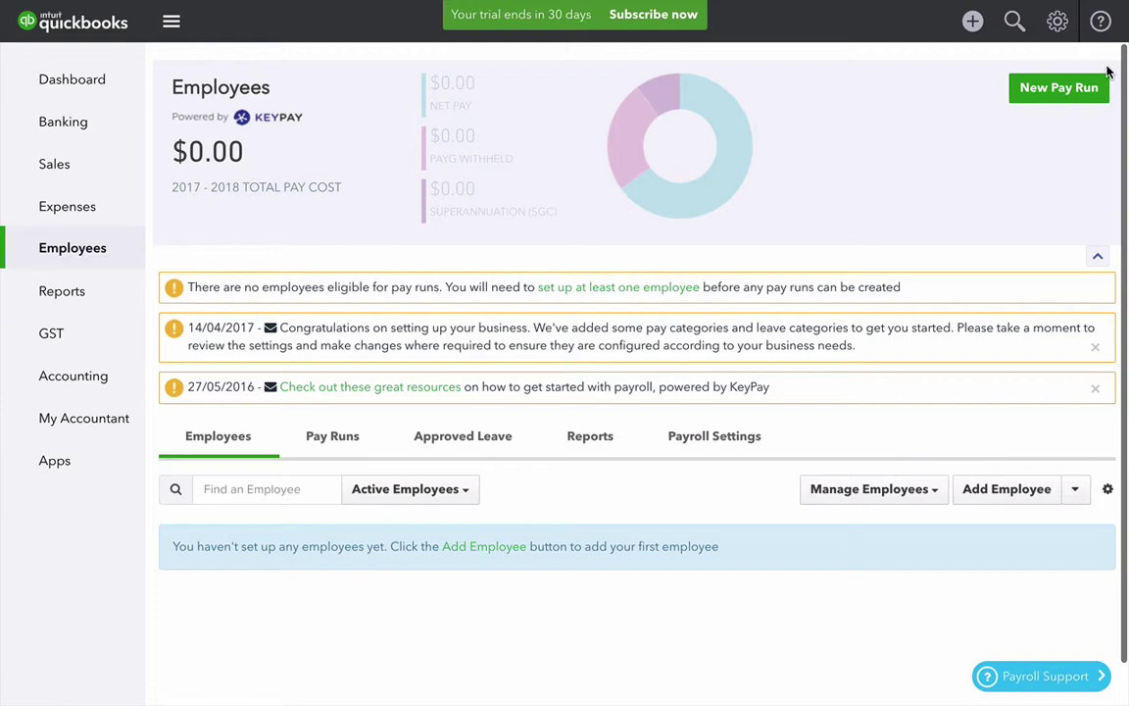
pyautogui.click(1076, 493)
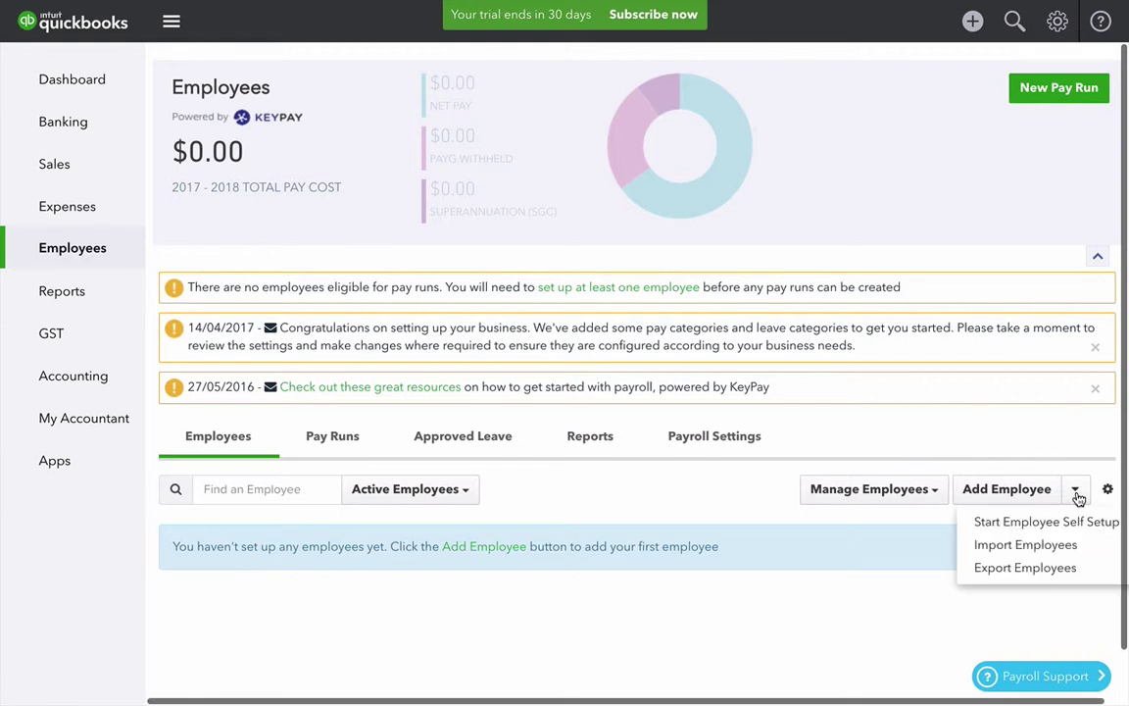
# Step: Start a new employee and enter the employee's first name and surname
pyautogui.click(1076, 494)
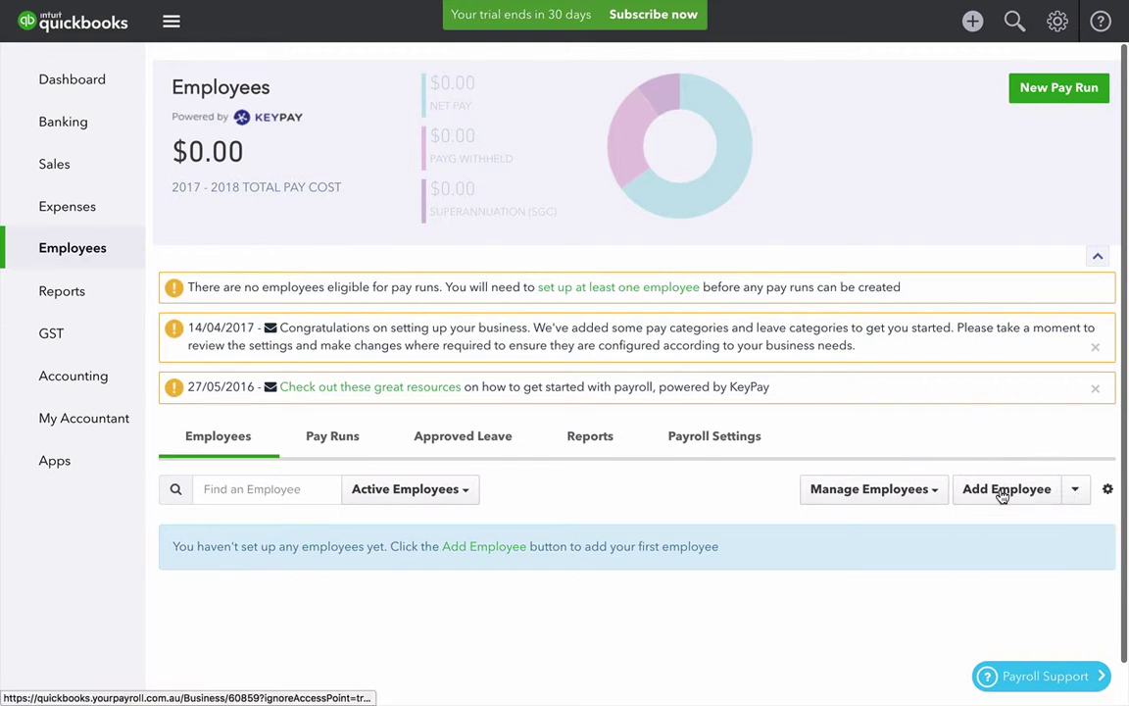
pyautogui.click(1002, 496)
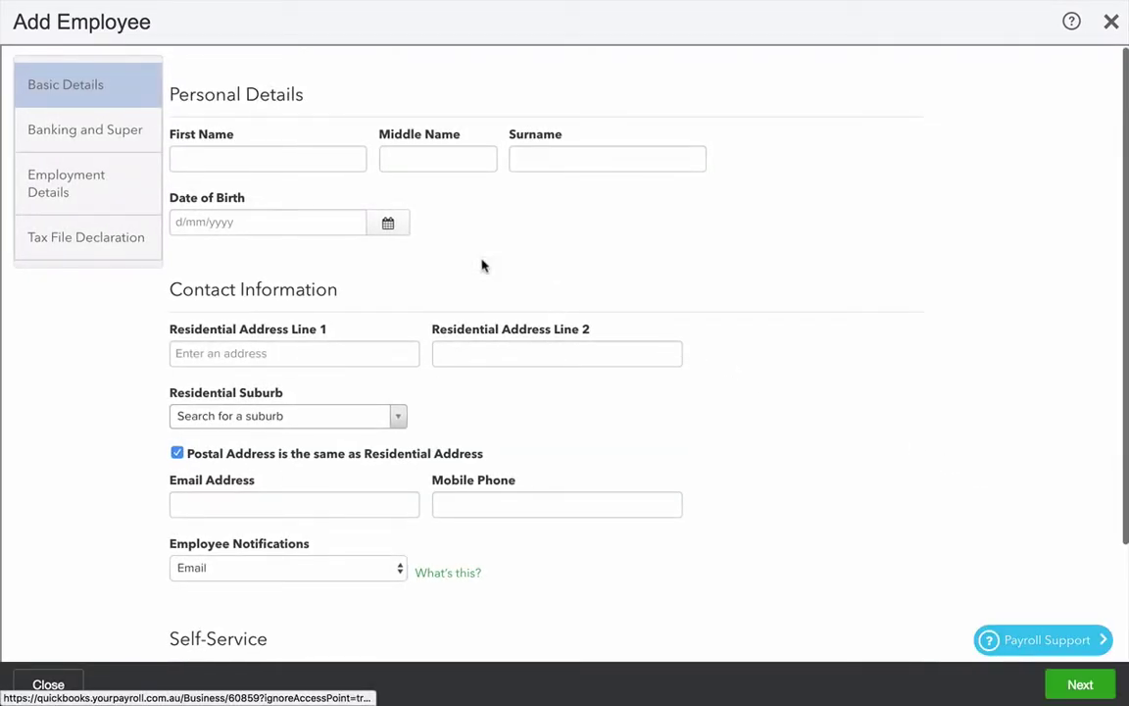
pyautogui.click(296, 157)
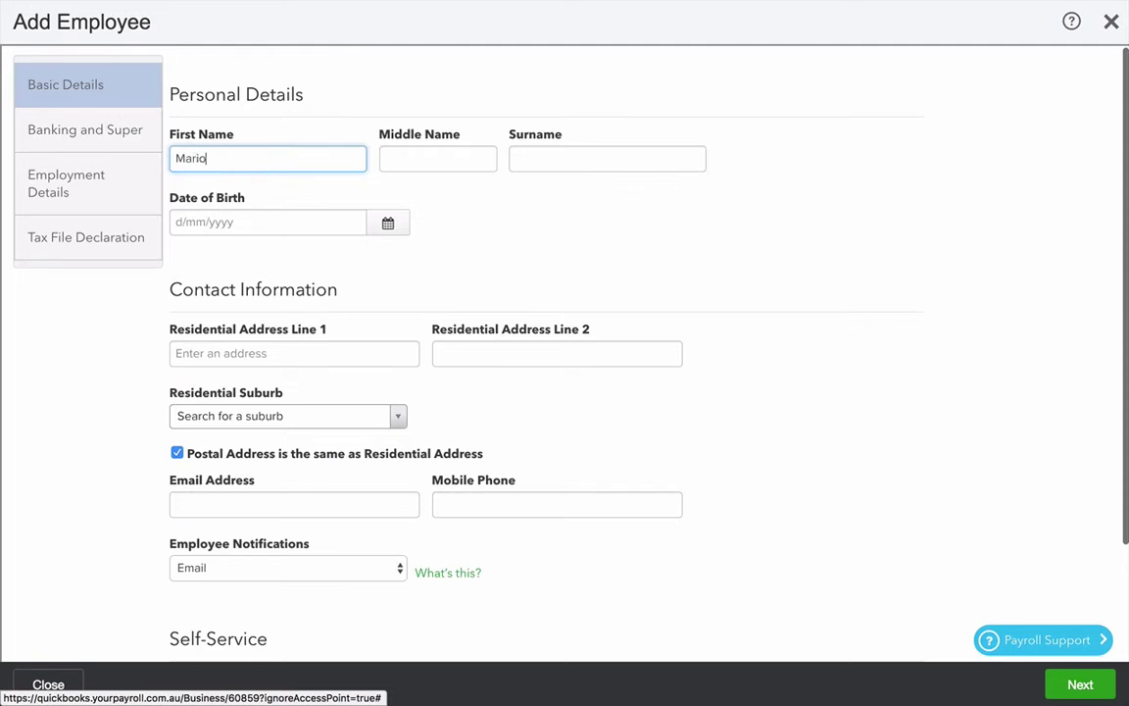
pyautogui.press('Tab')
pyautogui.press('Tab')
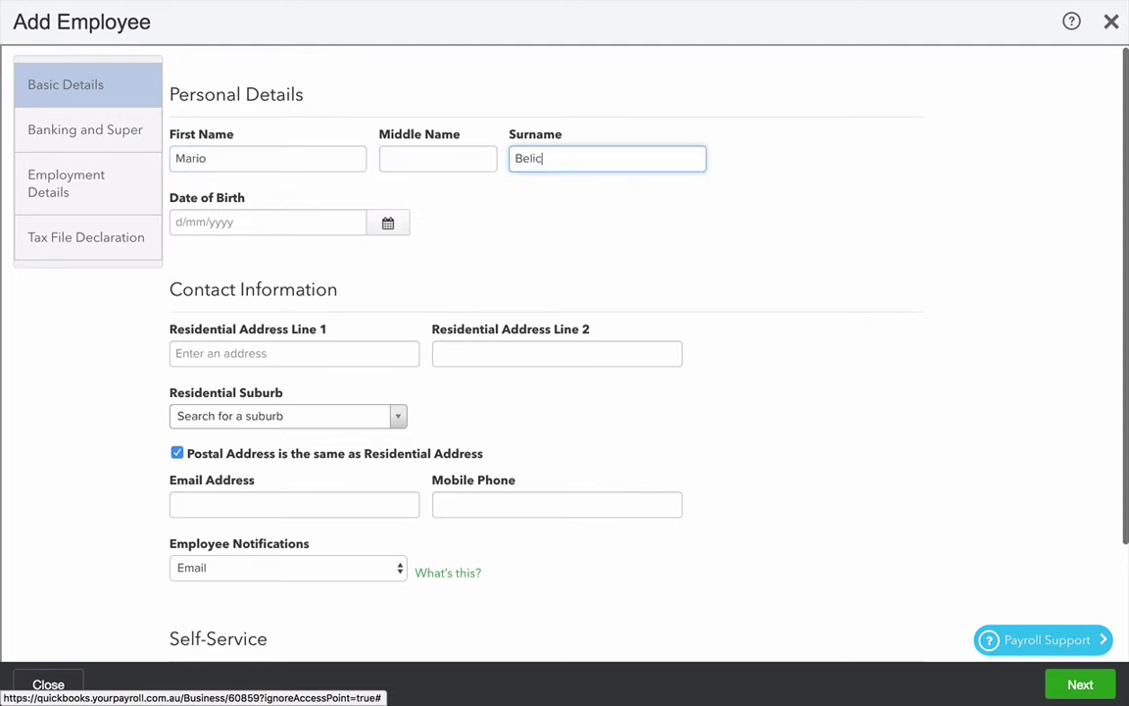
pyautogui.press('Tab')
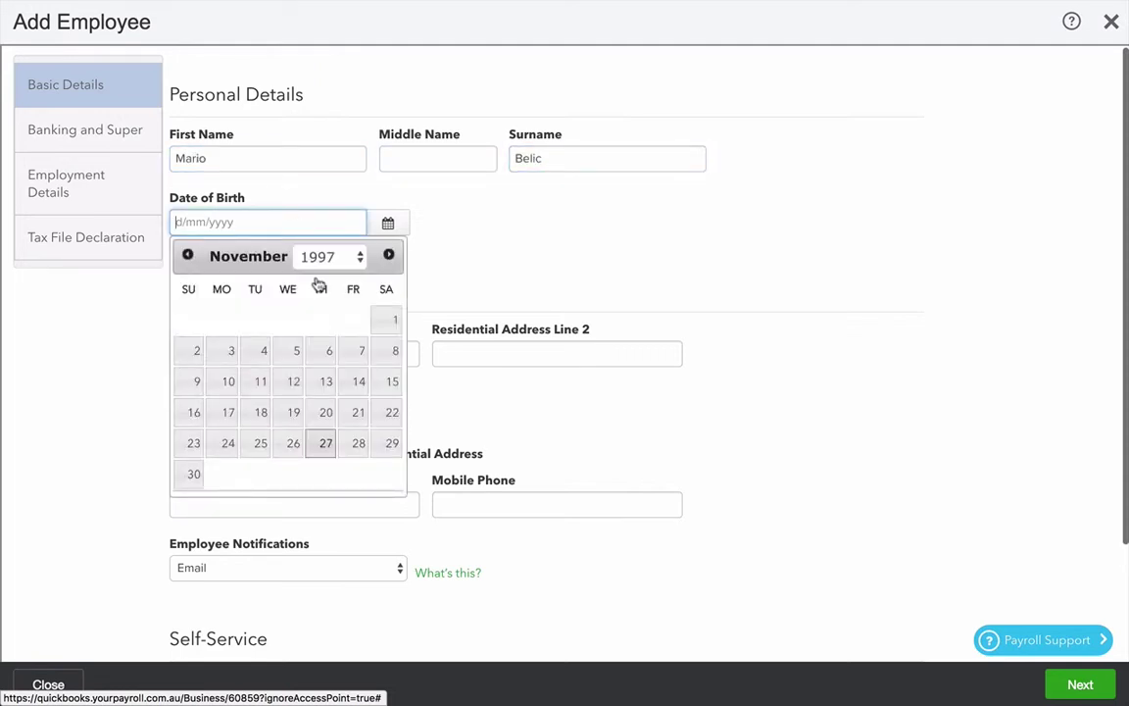
# Step: Set the date of birth to 1/11/1997 and enter the residential address with its suggested suburb
pyautogui.click(387, 320)
pyautogui.scroll(-1, 470, 421)
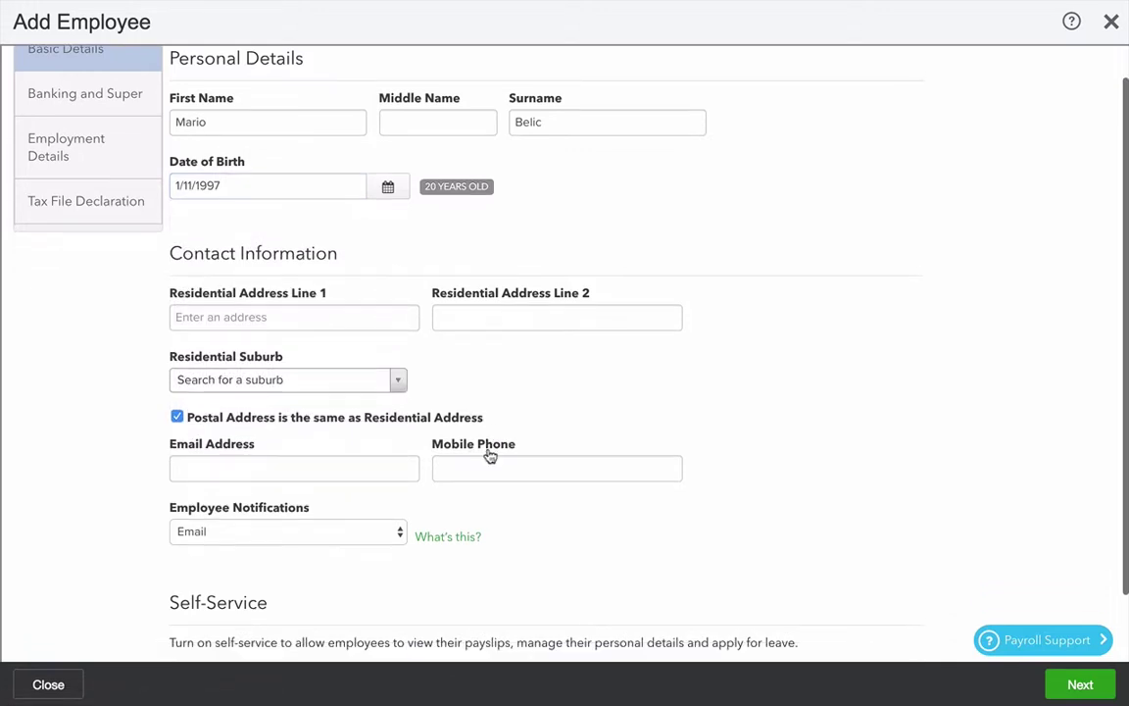
pyautogui.click(296, 318)
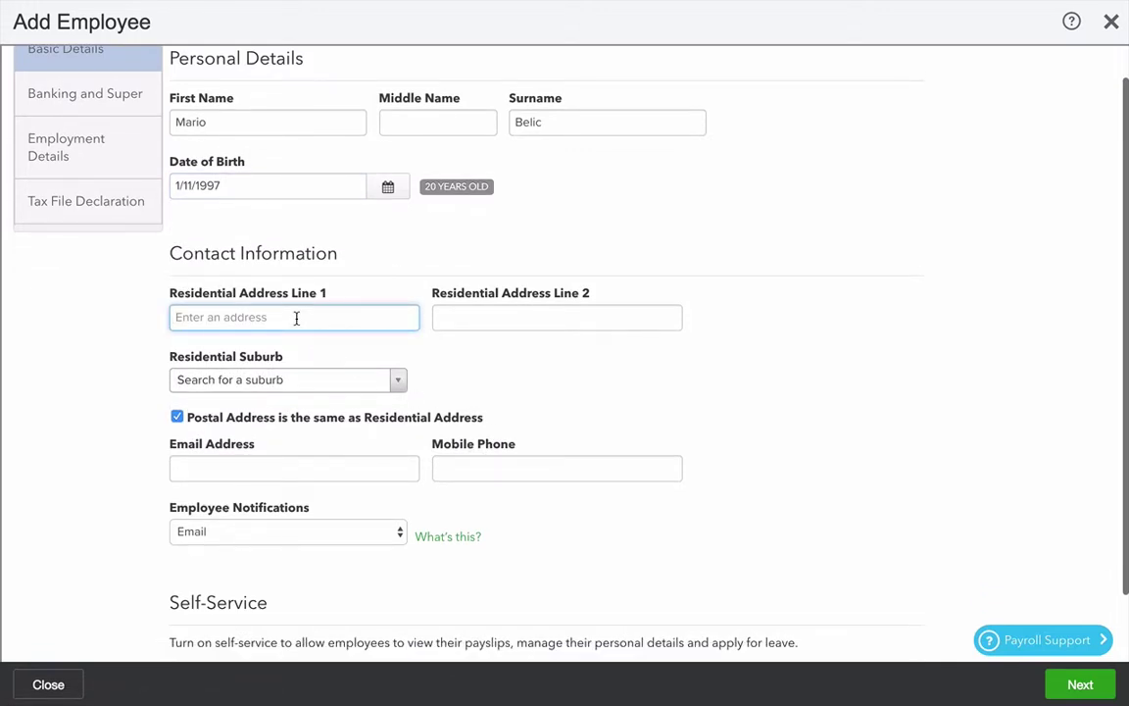
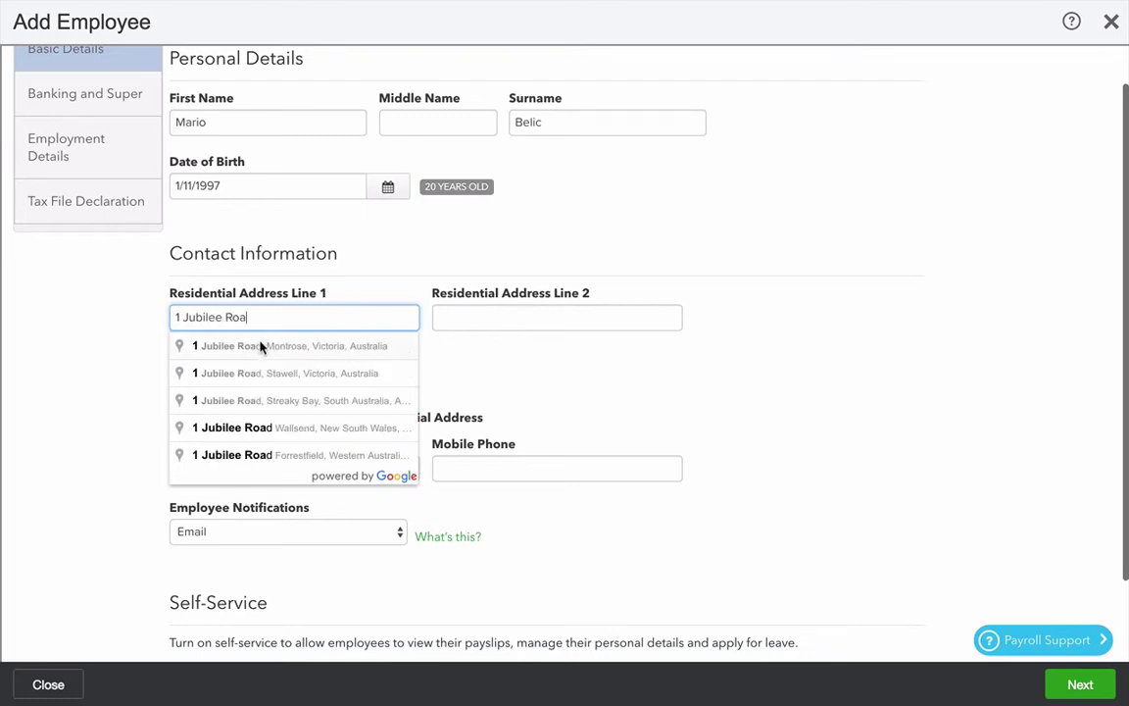
pyautogui.click(278, 431)
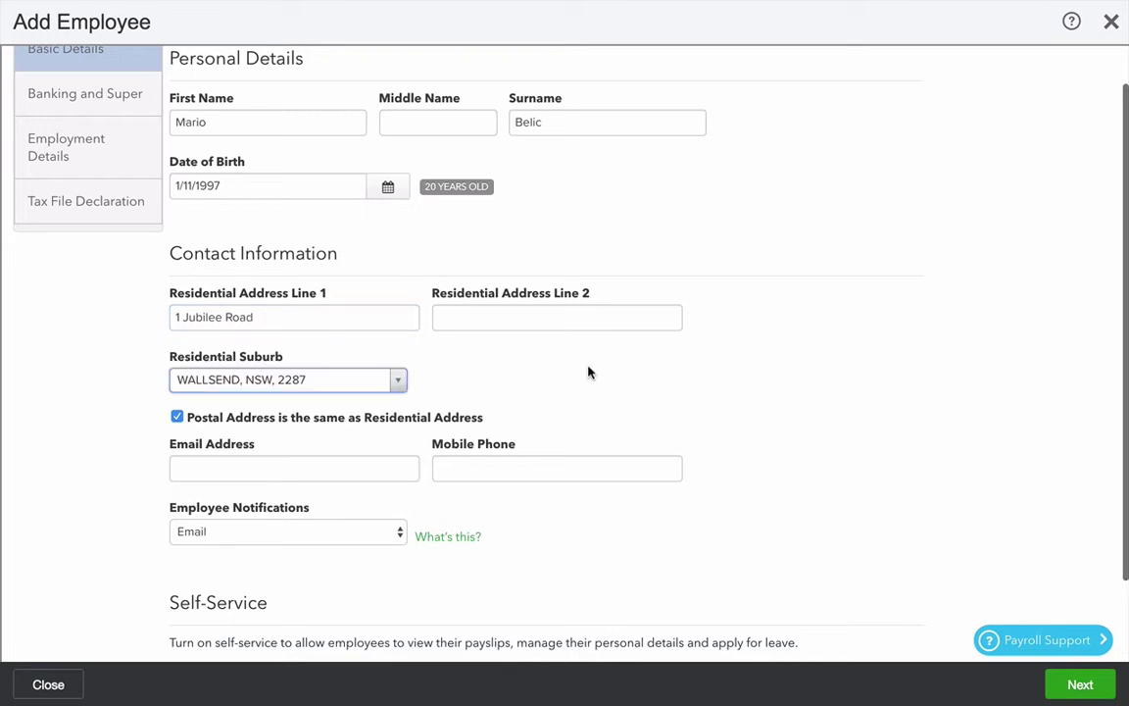
# Step: Enter the employee's email address and mobile phone number
pyautogui.scroll(-2, 588, 490)
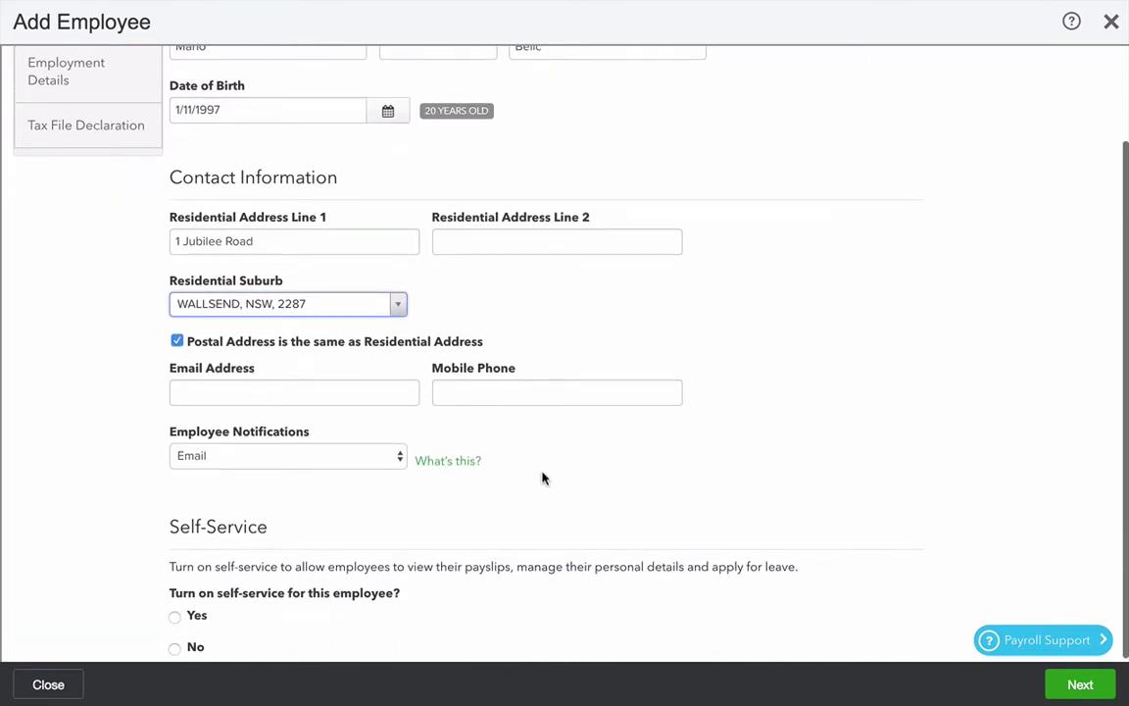
pyautogui.click(300, 391)
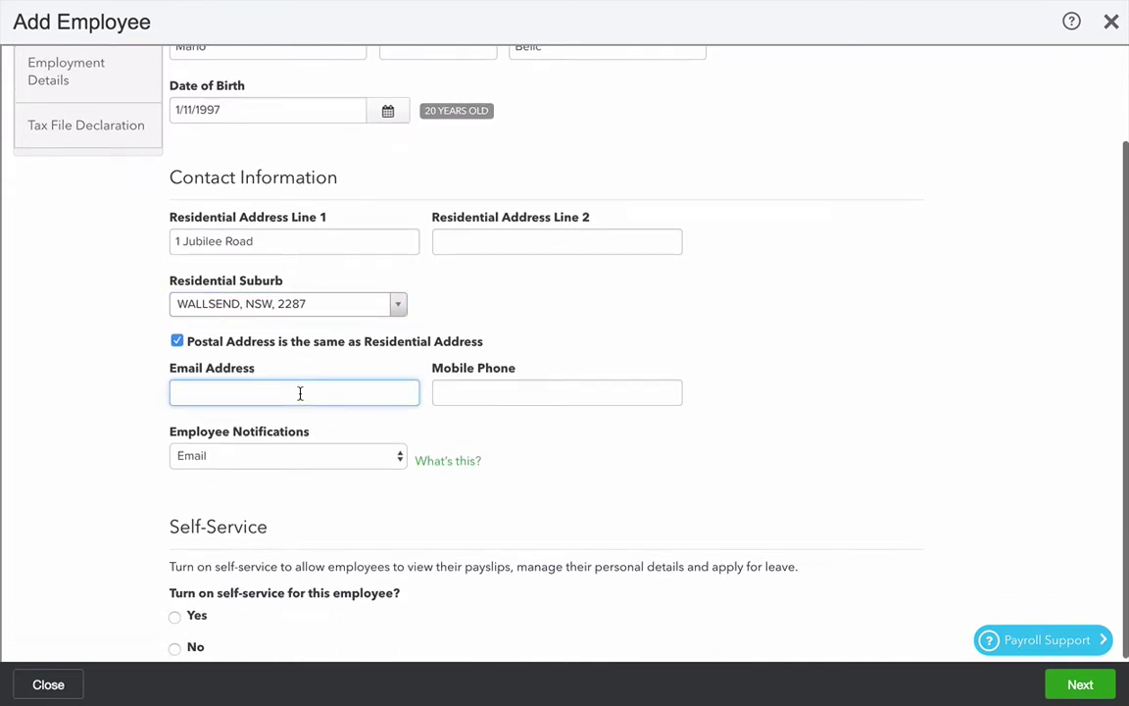
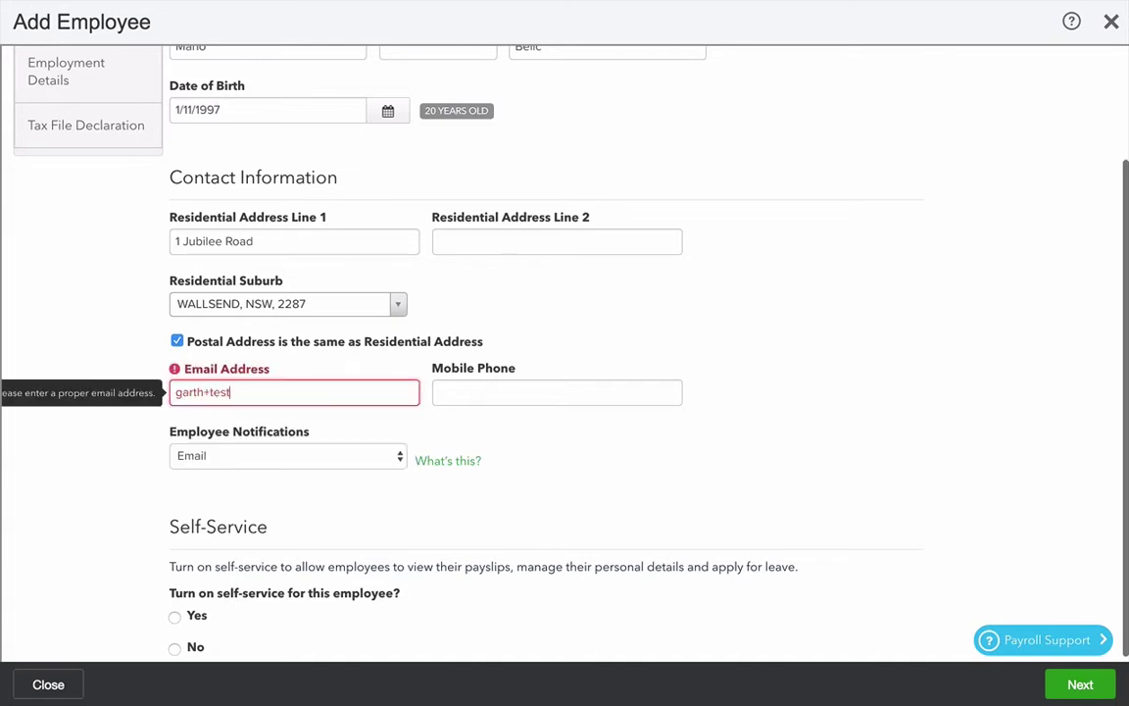
pyautogui.press('Tab')
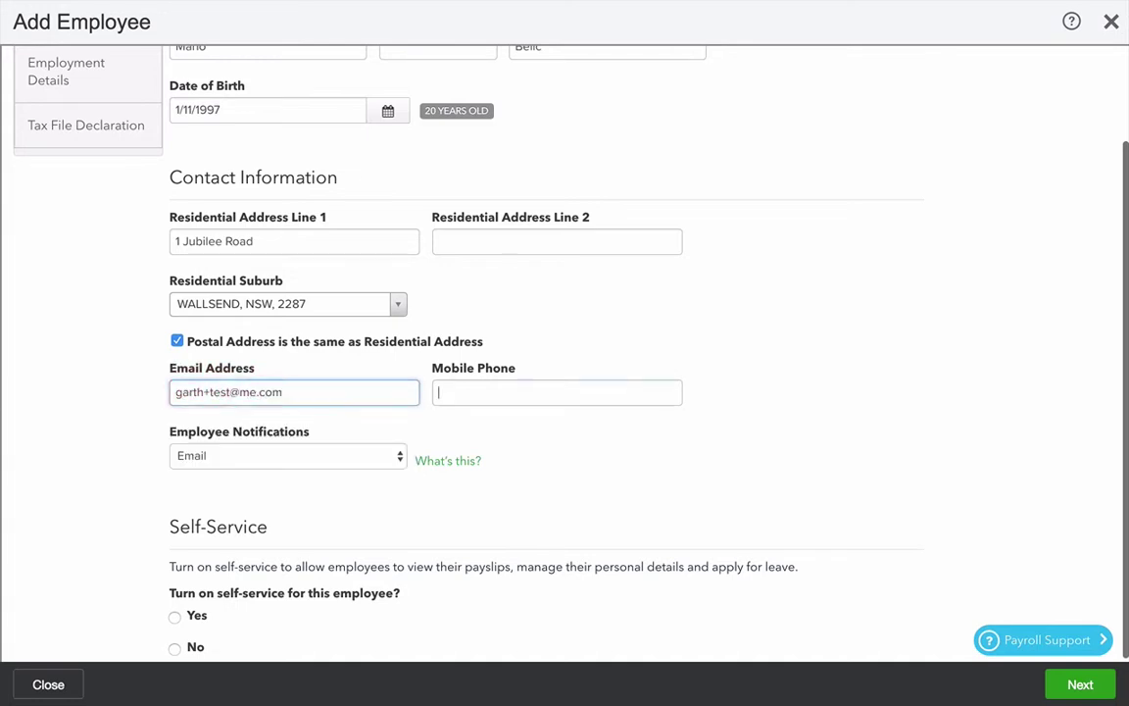
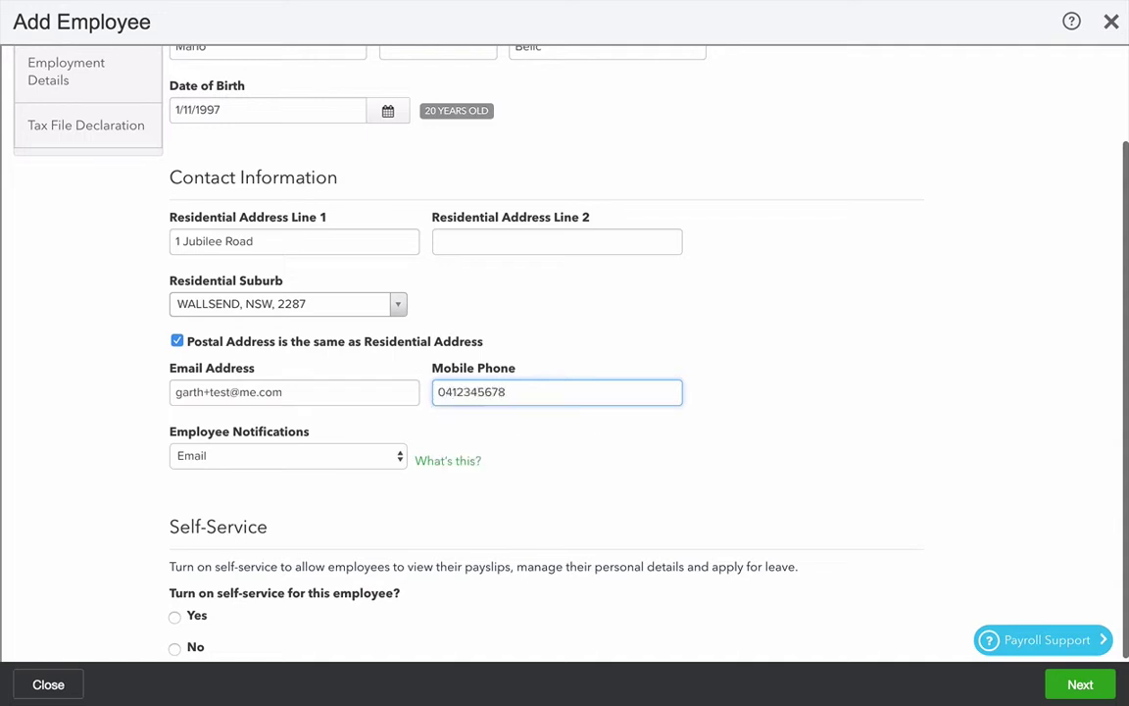
# Step: Keep employee notifications on Email and set self-service to No
pyautogui.press('Tab')
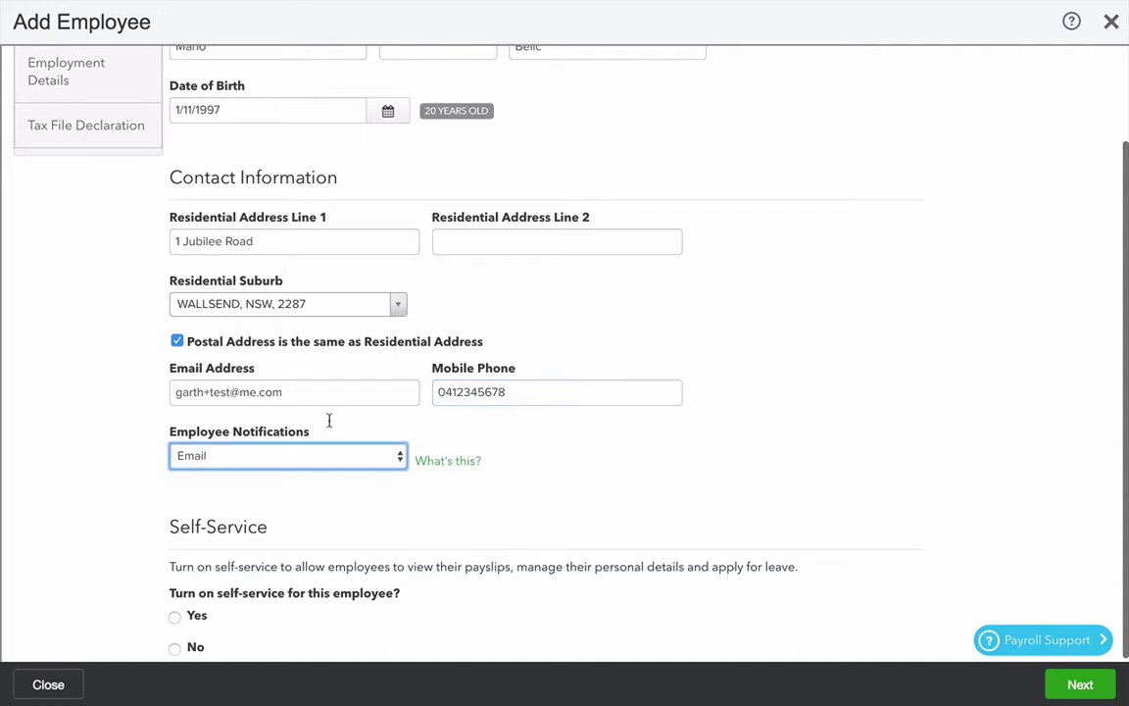
pyautogui.scroll(-1, 368, 480)
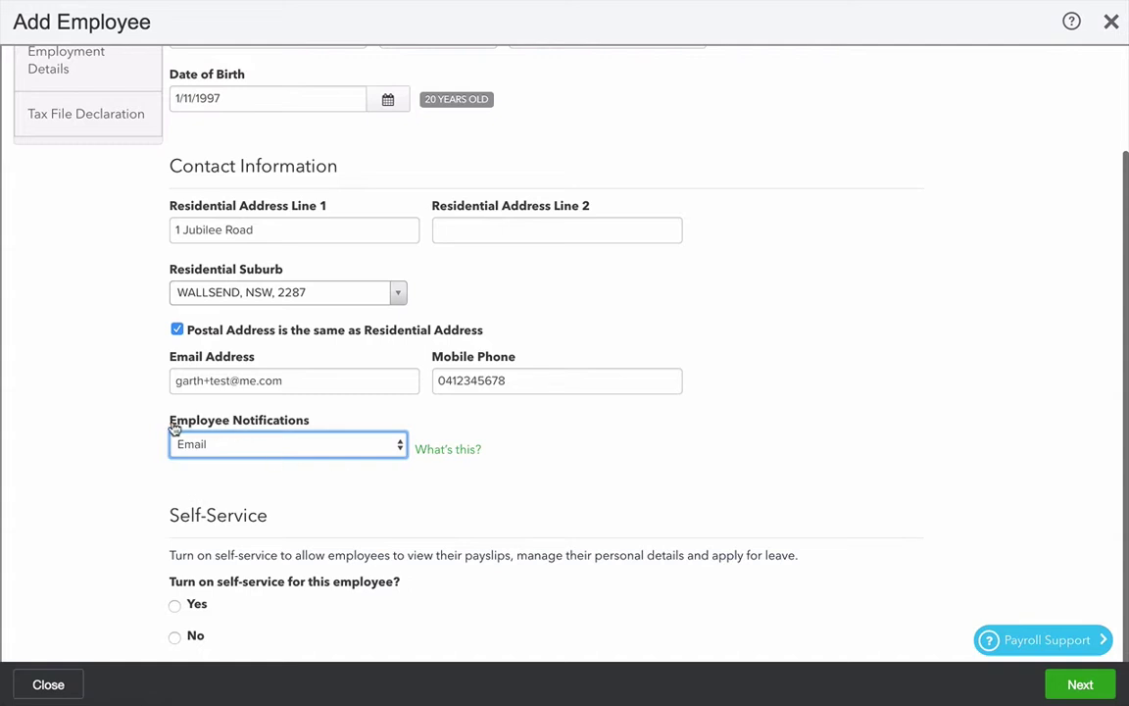
pyautogui.click(300, 456)
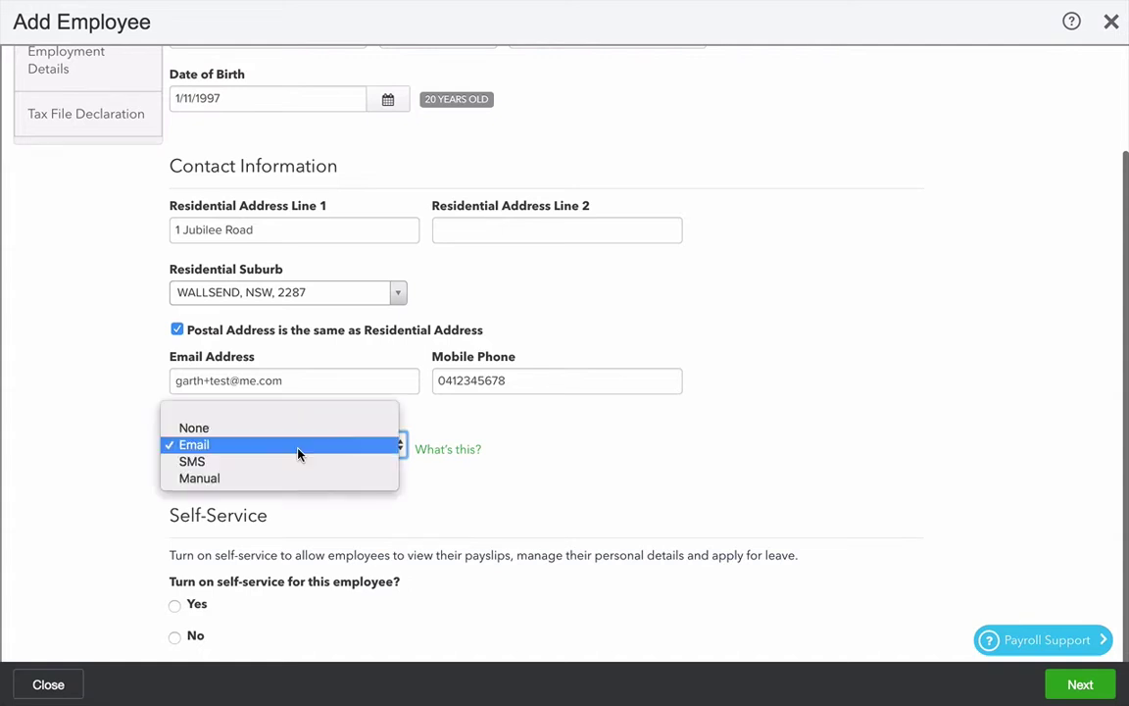
pyautogui.click(270, 450)
pyautogui.scroll(-1, 354, 542)
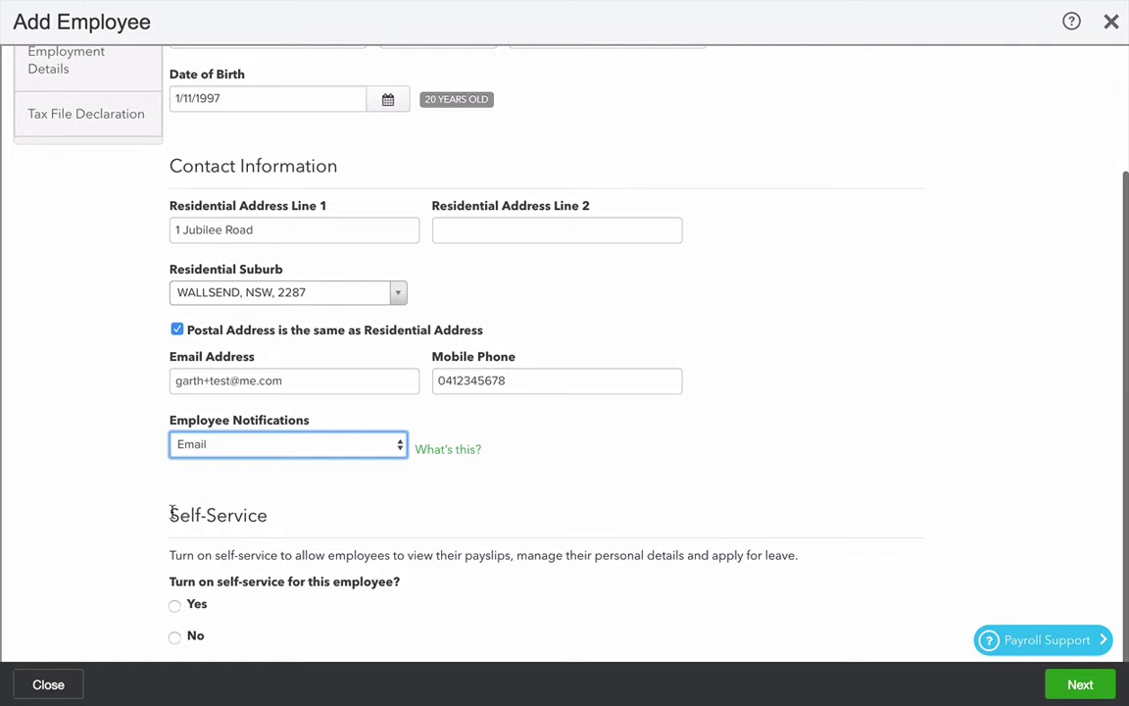
pyautogui.click(174, 640)
# Step: Enter BSB 650000 and the employee's bank account number
pyautogui.click(1074, 686)
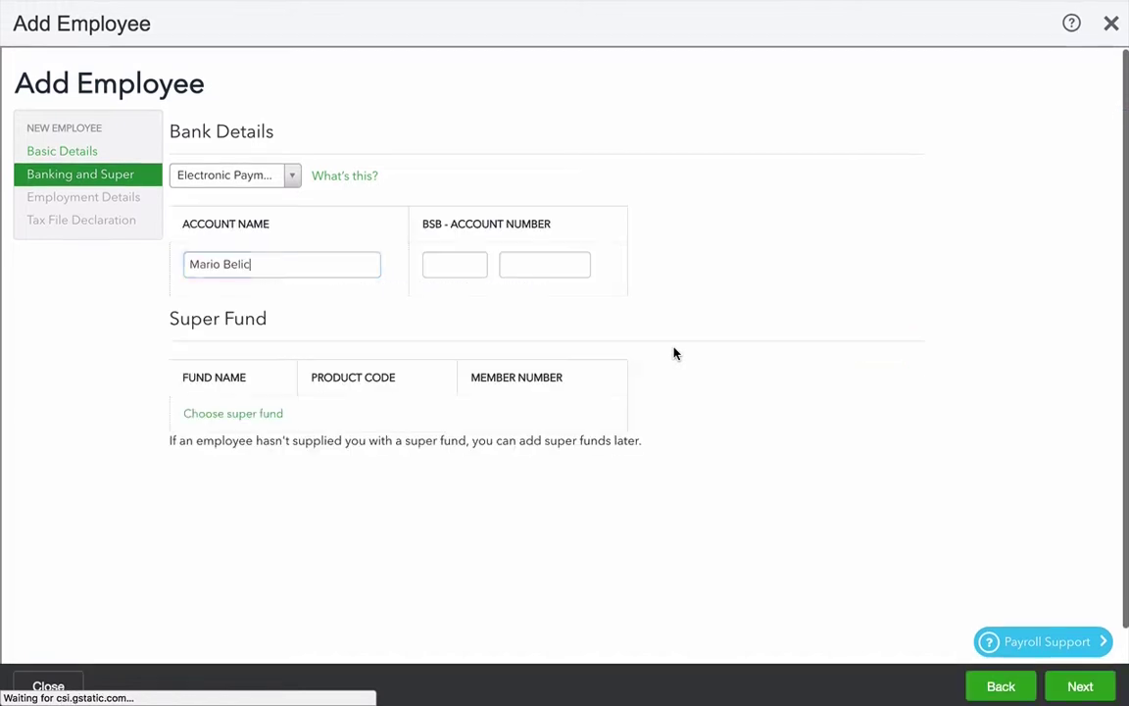
pyautogui.click(466, 261)
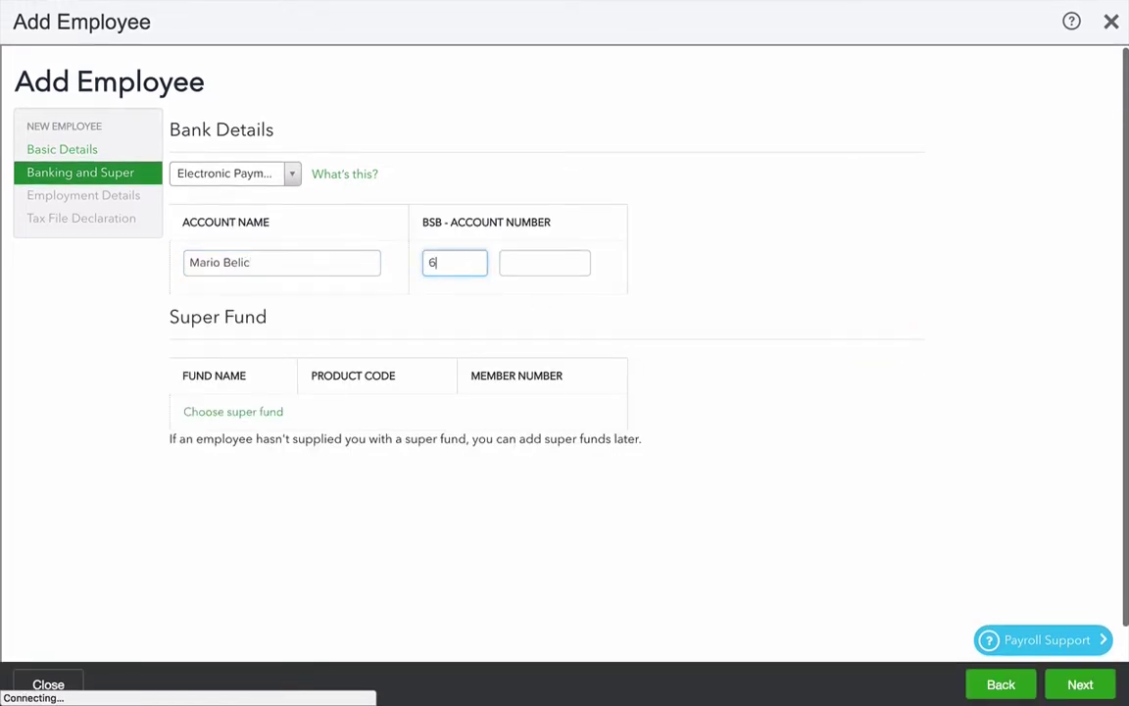
pyautogui.press('Tab')
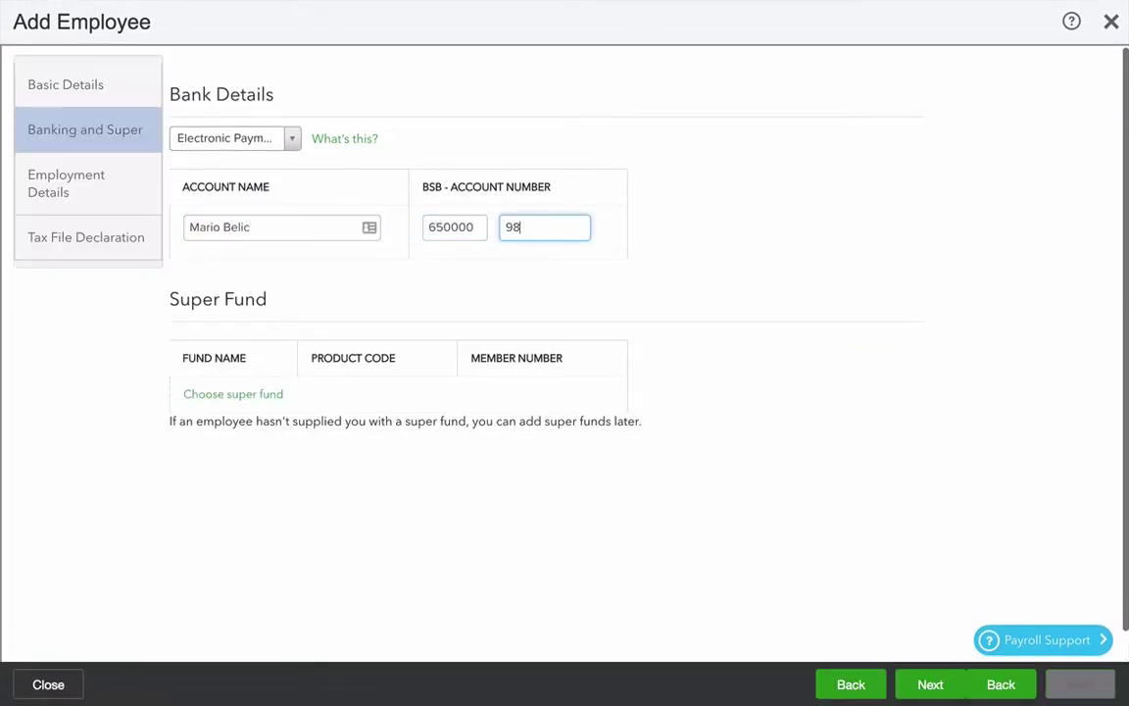
# Step: Choose AustralianSuper (STA0100AU) as the super fund and enter the member number
pyautogui.click(234, 393)
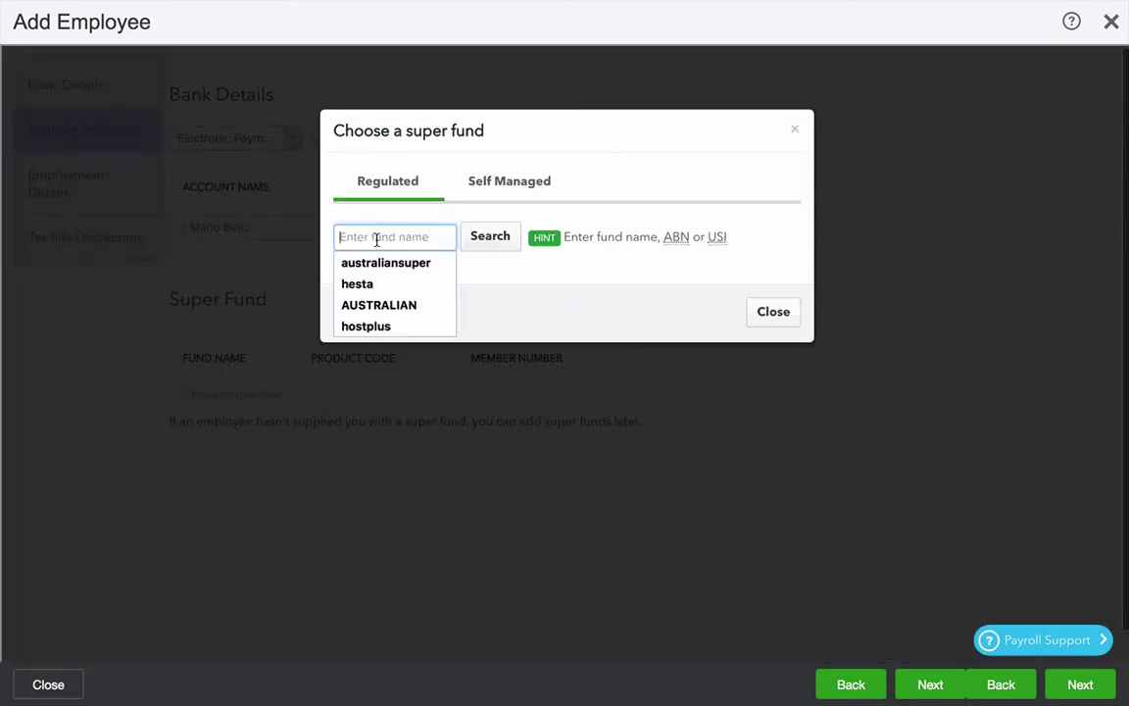
pyautogui.click(354, 222)
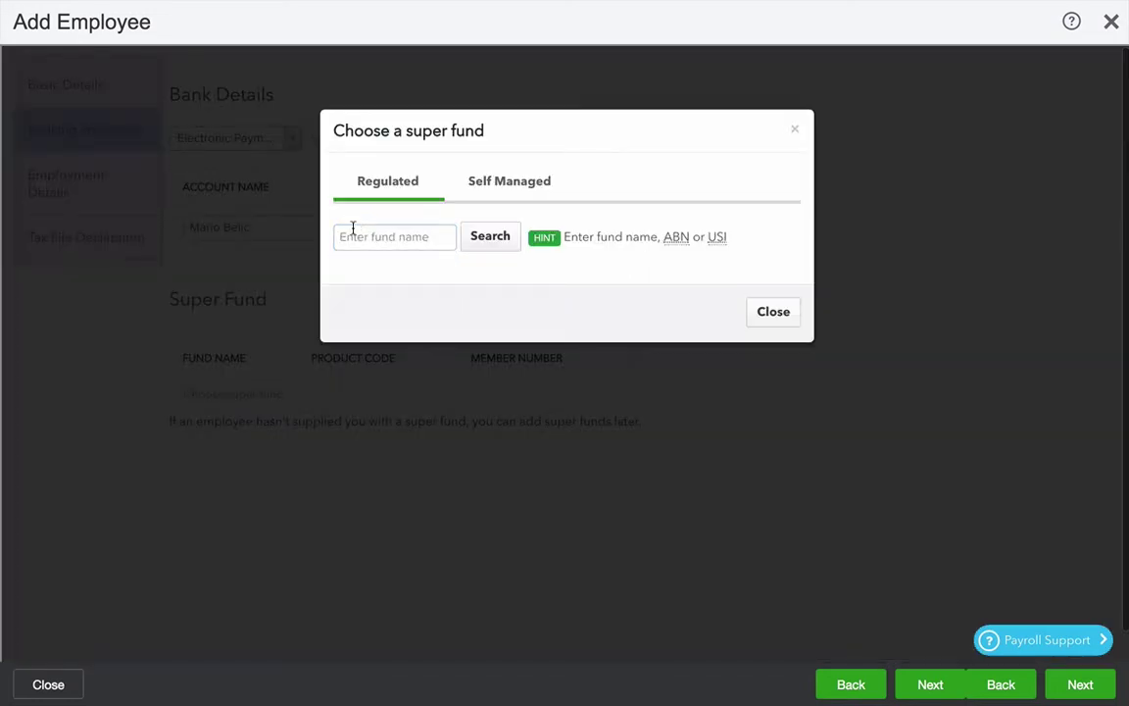
pyautogui.click(338, 236)
pyautogui.write('austr')
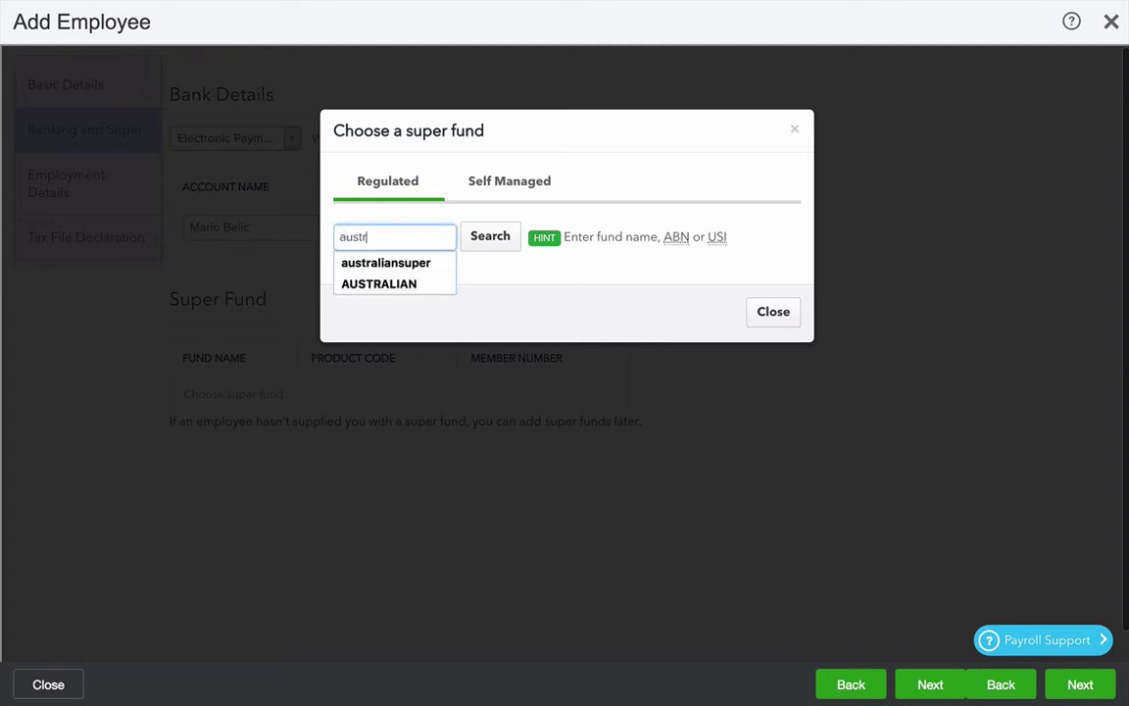
pyautogui.write('aliansuper')
pyautogui.press('Return')
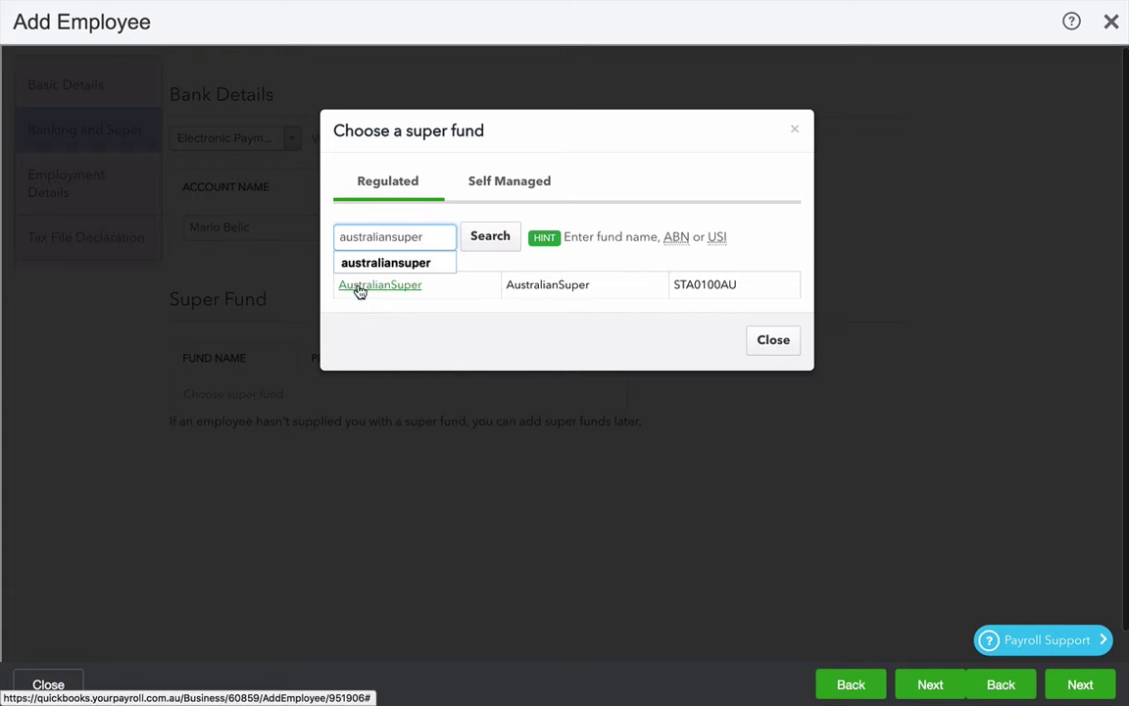
pyautogui.click(359, 286)
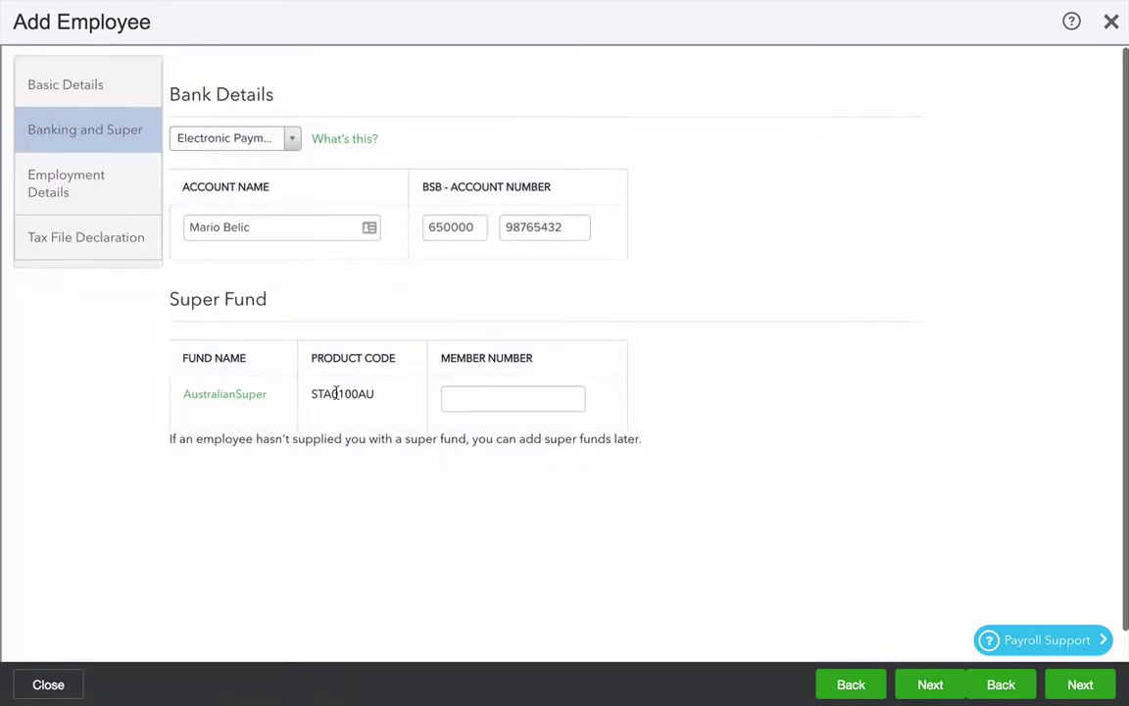
pyautogui.click(519, 397)
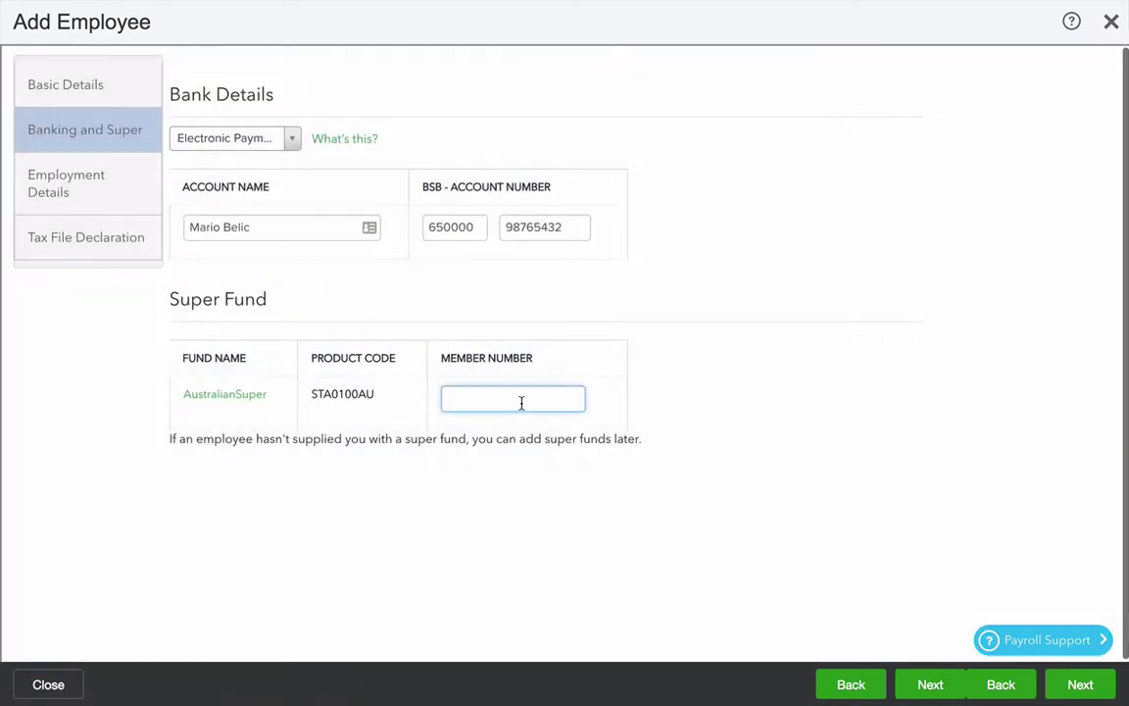
pyautogui.click(1076, 692)
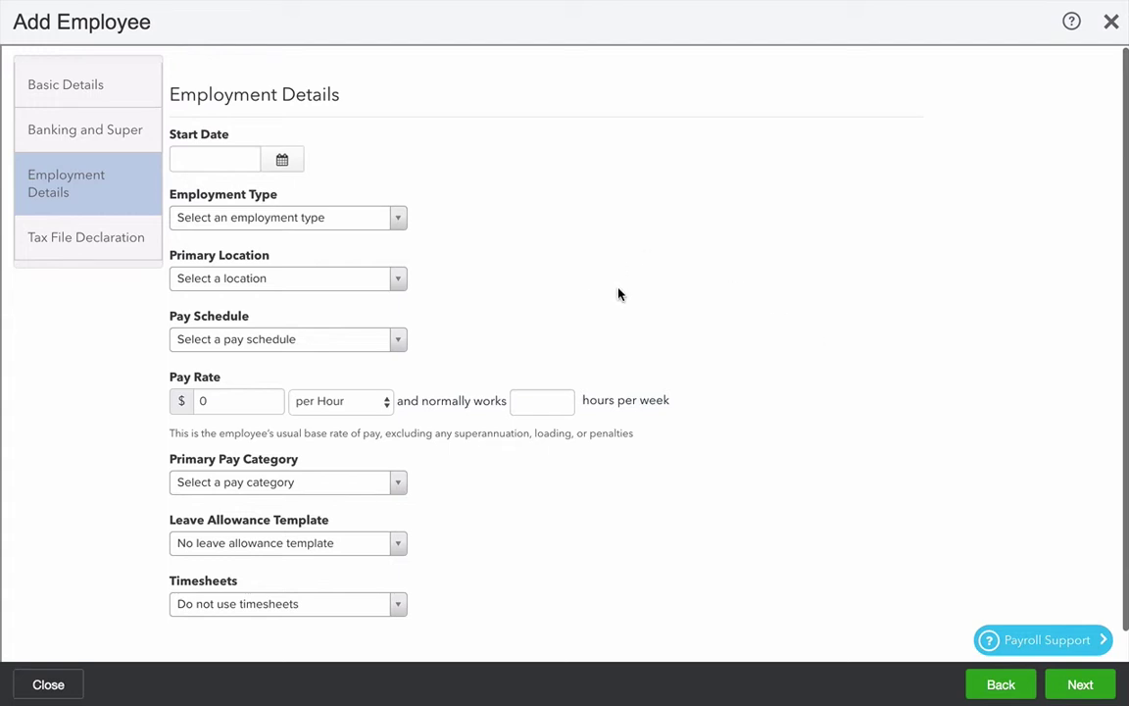
# Step: Set start date 1/11/2017, Full Time, Front of house location and a Weekly pay schedule
pyautogui.click(282, 162)
pyautogui.click(289, 251)
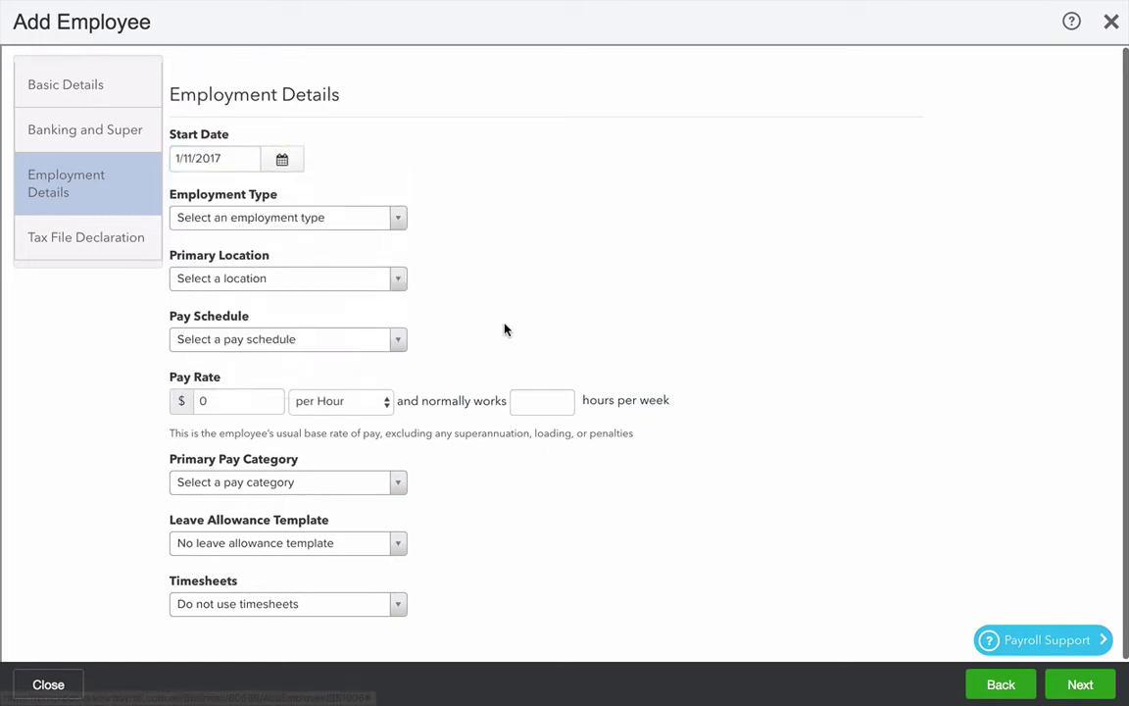
pyautogui.scroll(-1, 505, 329)
pyautogui.click(317, 209)
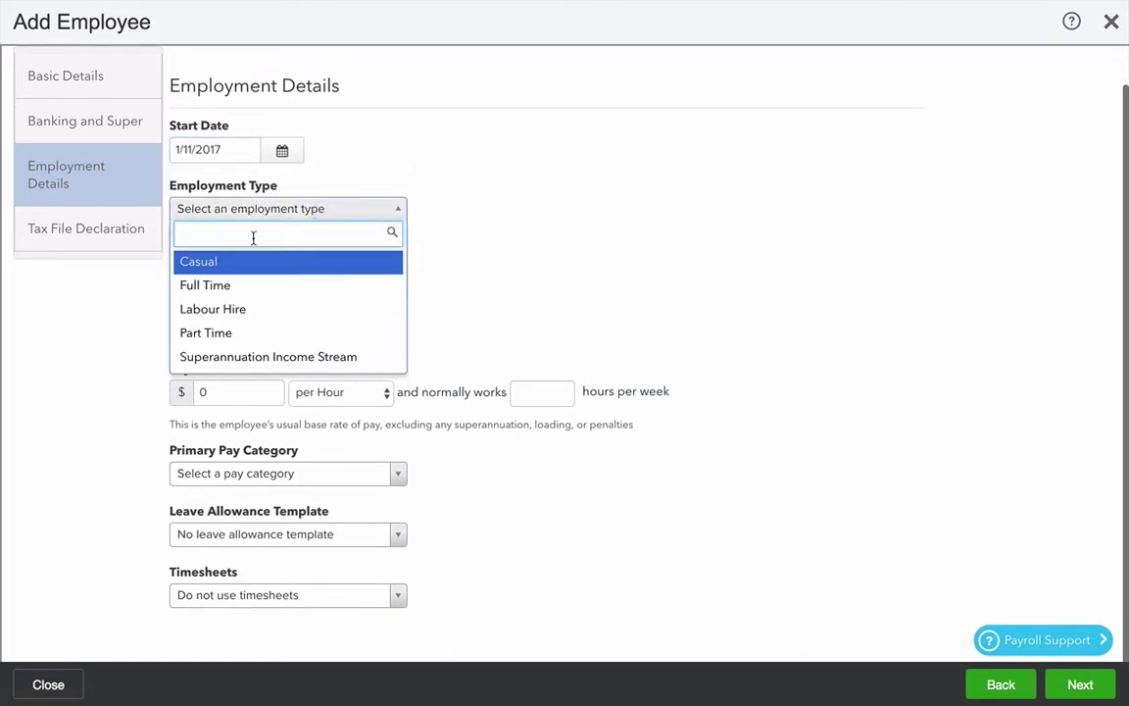
pyautogui.click(214, 285)
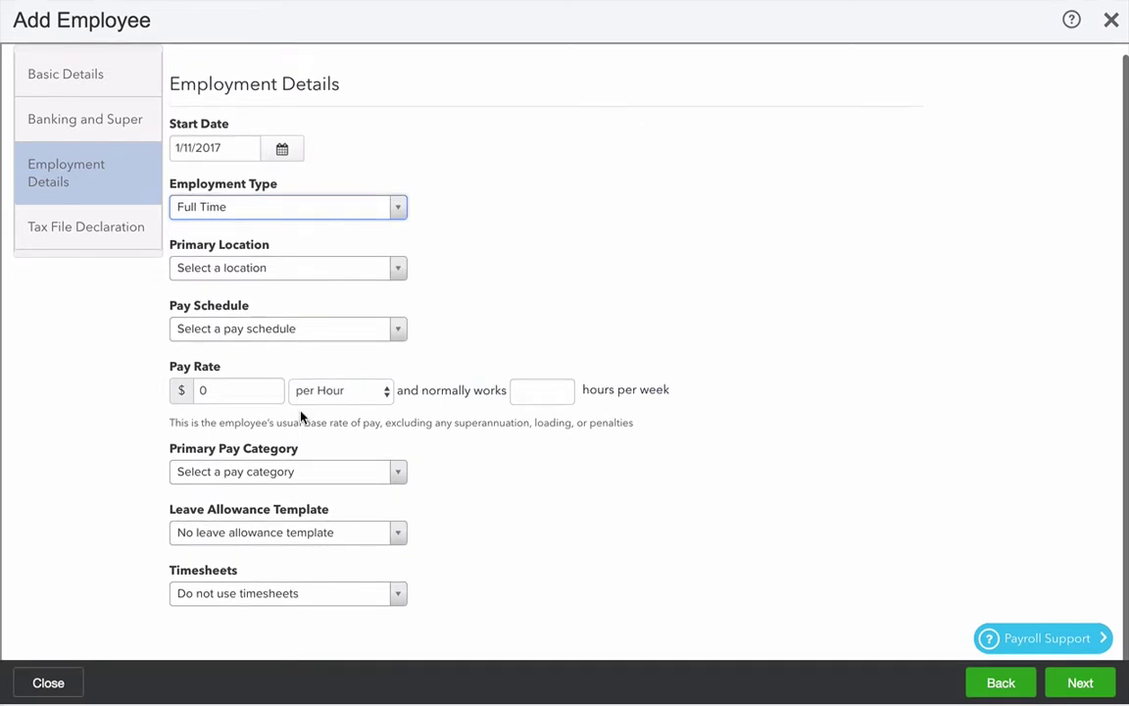
pyautogui.click(269, 271)
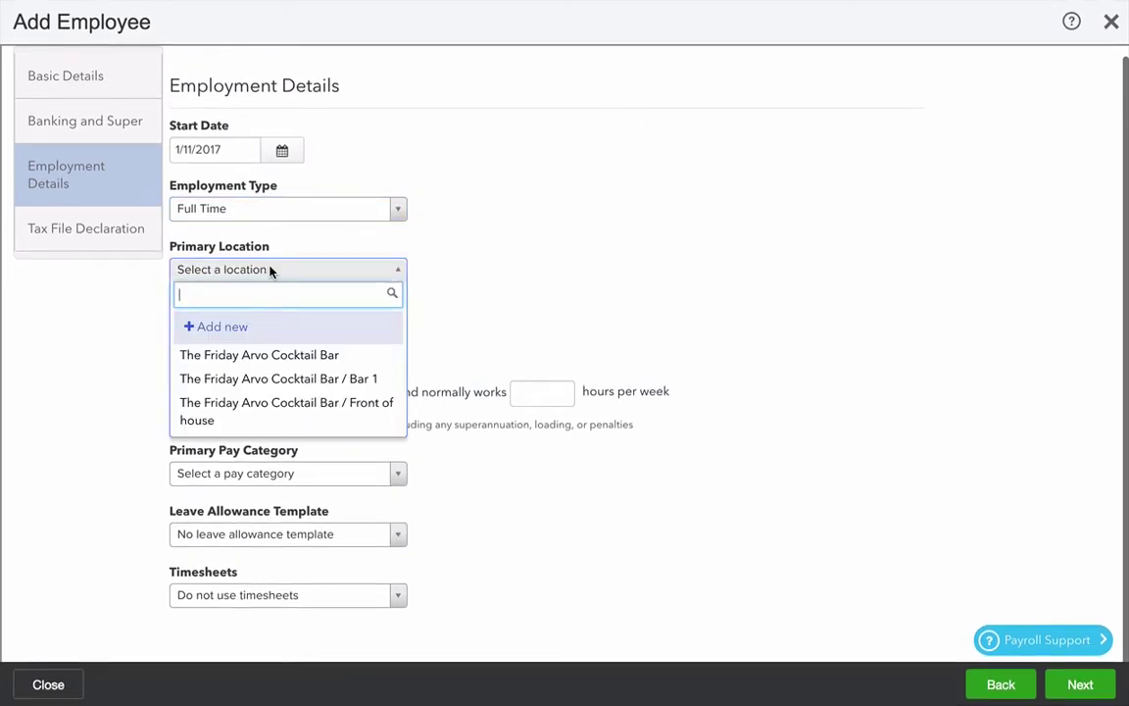
pyautogui.click(274, 410)
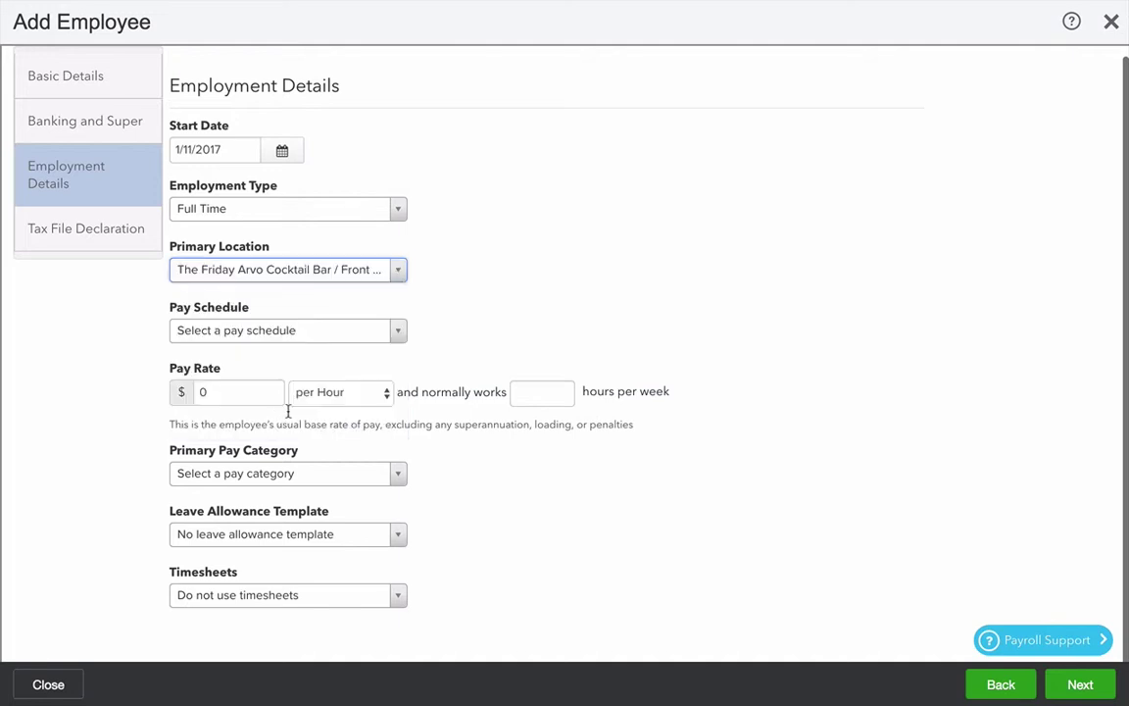
pyautogui.click(270, 330)
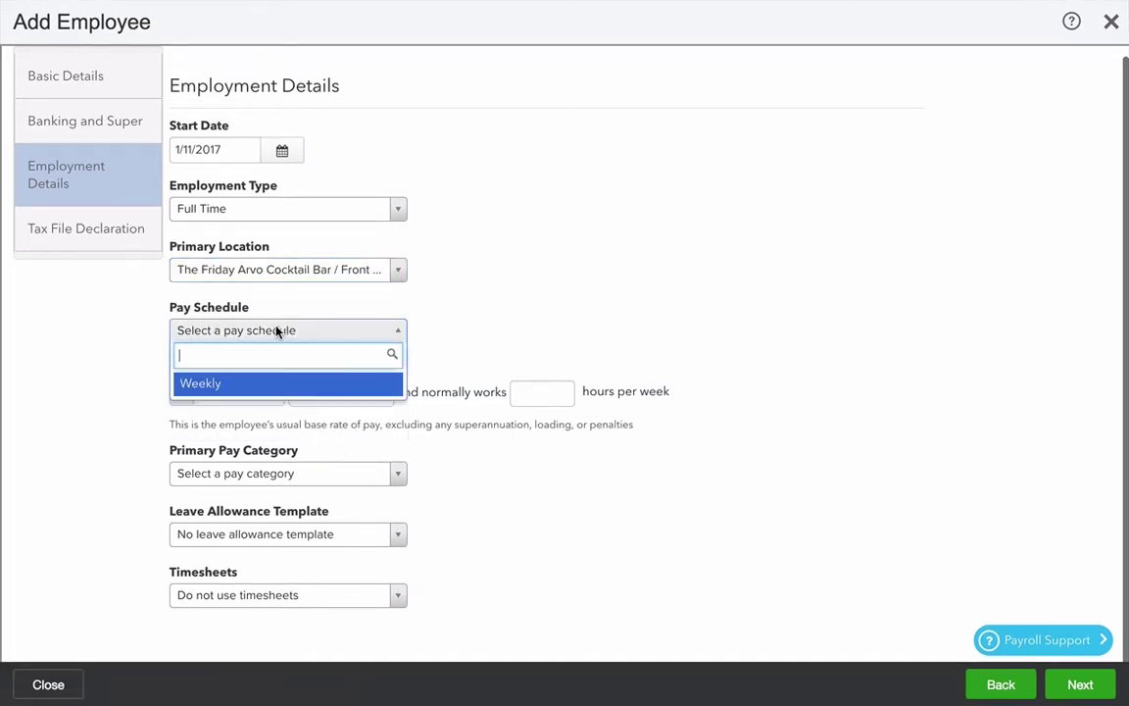
pyautogui.click(247, 389)
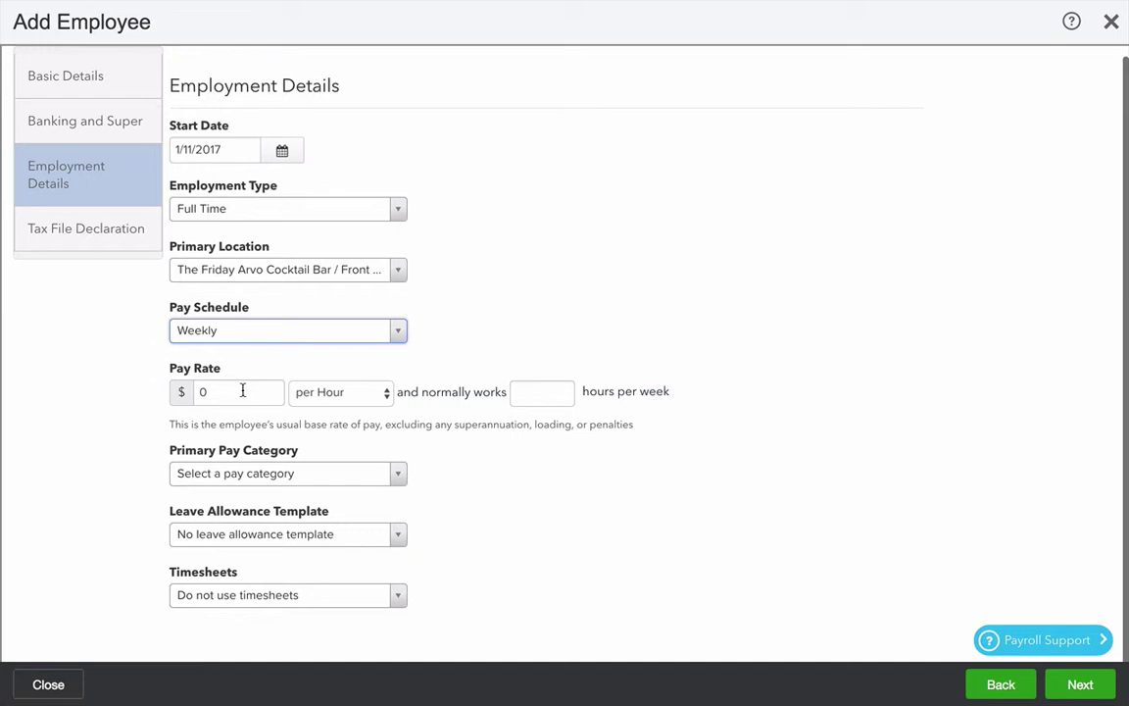
# Step: Set the pay rate to 65000 per Annum on 38 standard hours per week
pyautogui.click(235, 392)
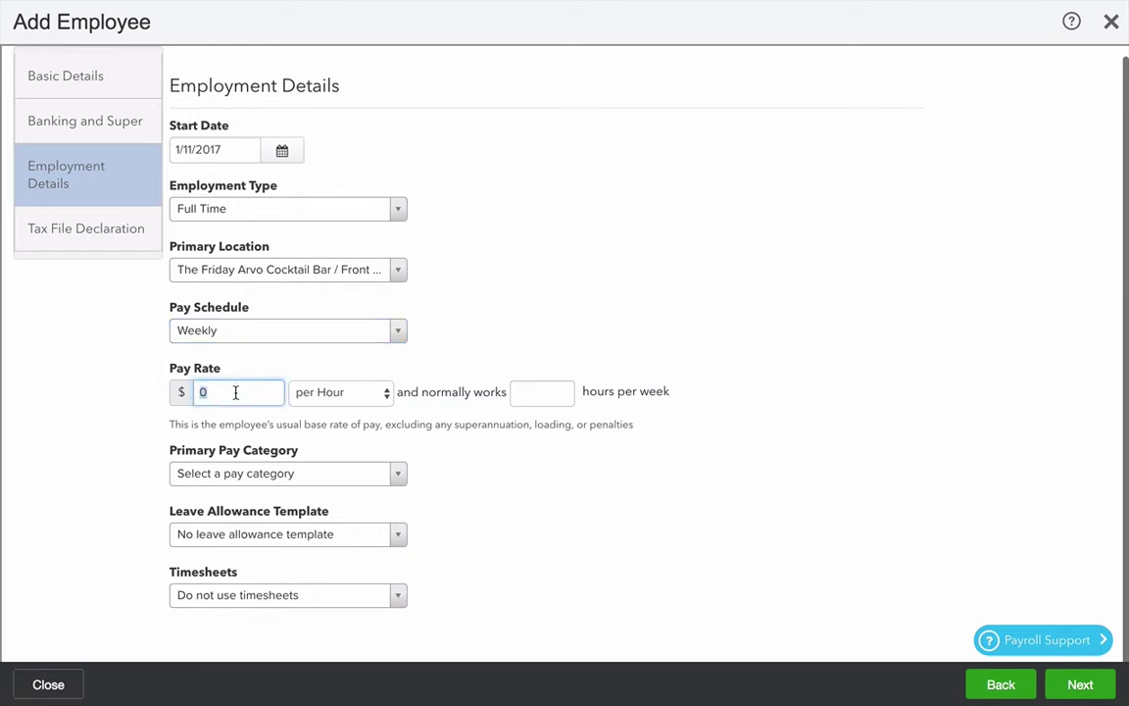
pyautogui.write('65000')
pyautogui.press('Tab')
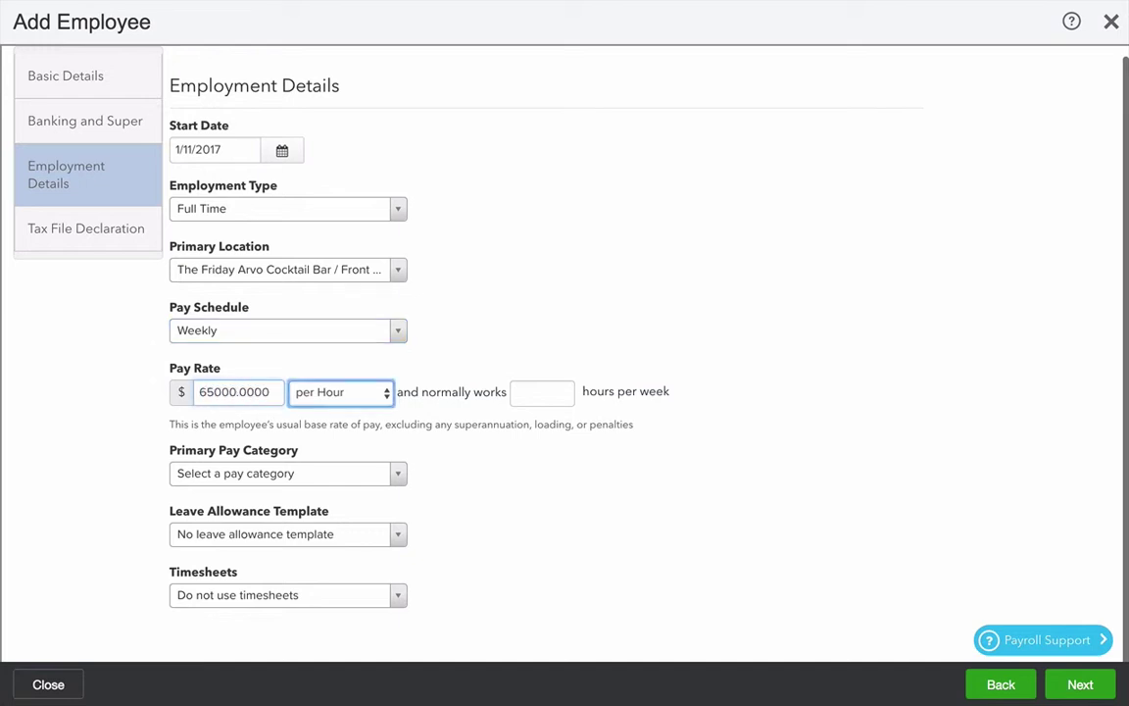
pyautogui.click(327, 396)
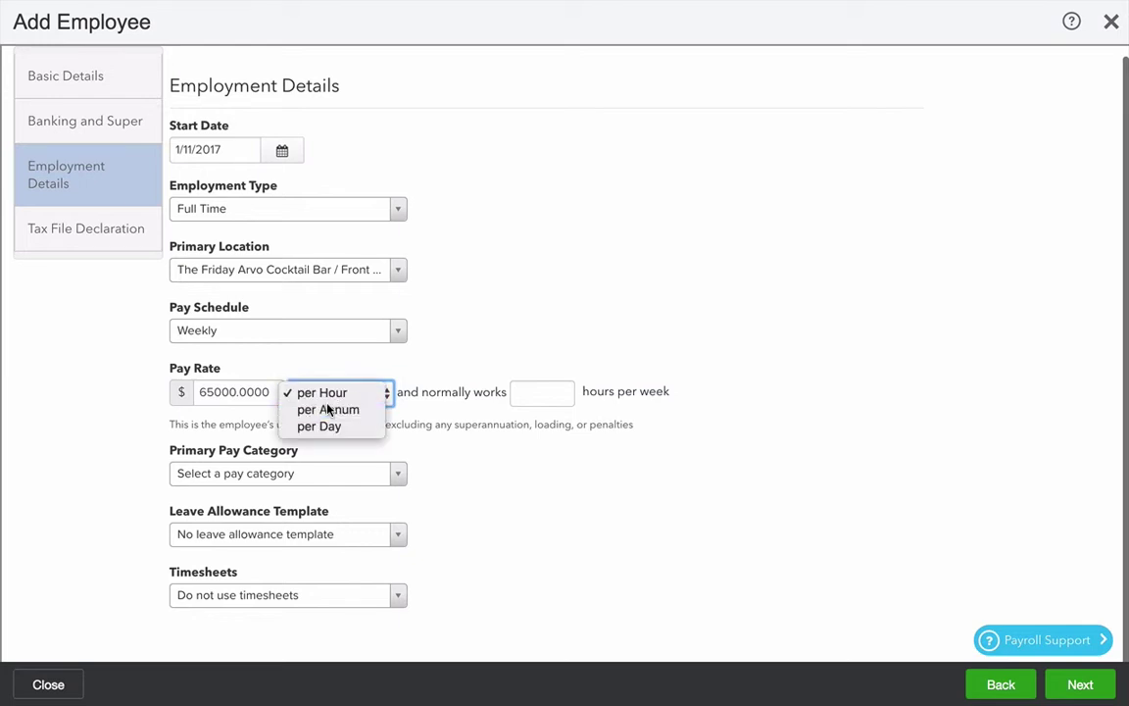
pyautogui.click(328, 409)
pyautogui.click(532, 392)
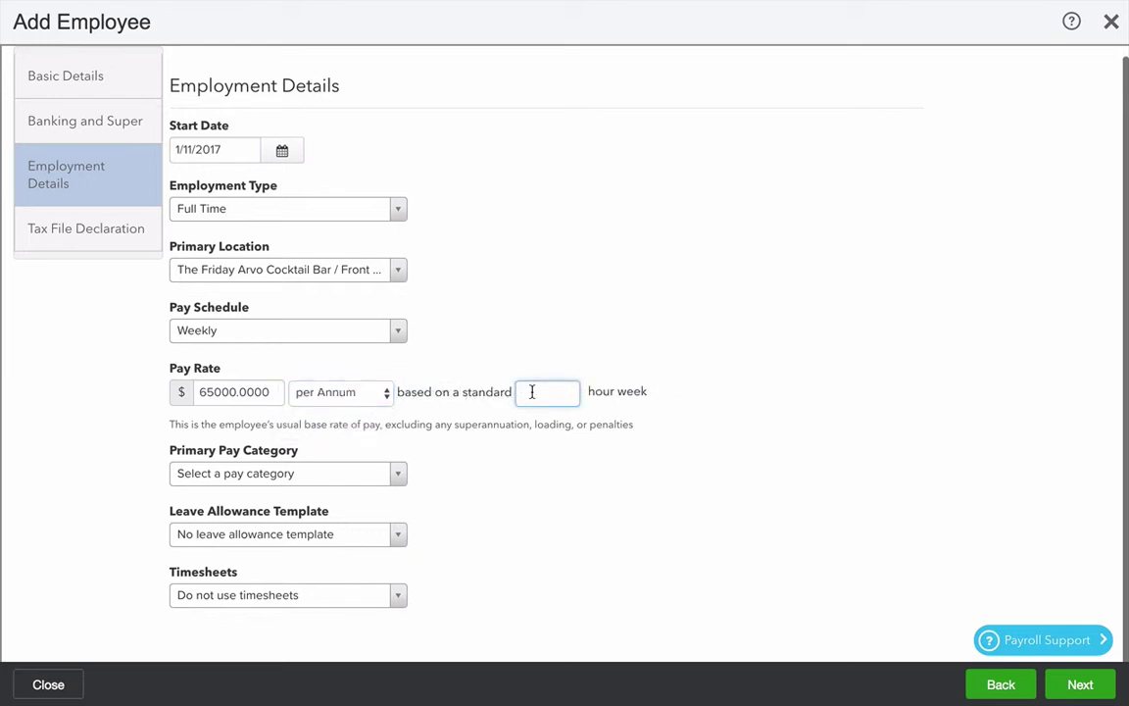
pyautogui.write('38')
pyautogui.press('Tab')
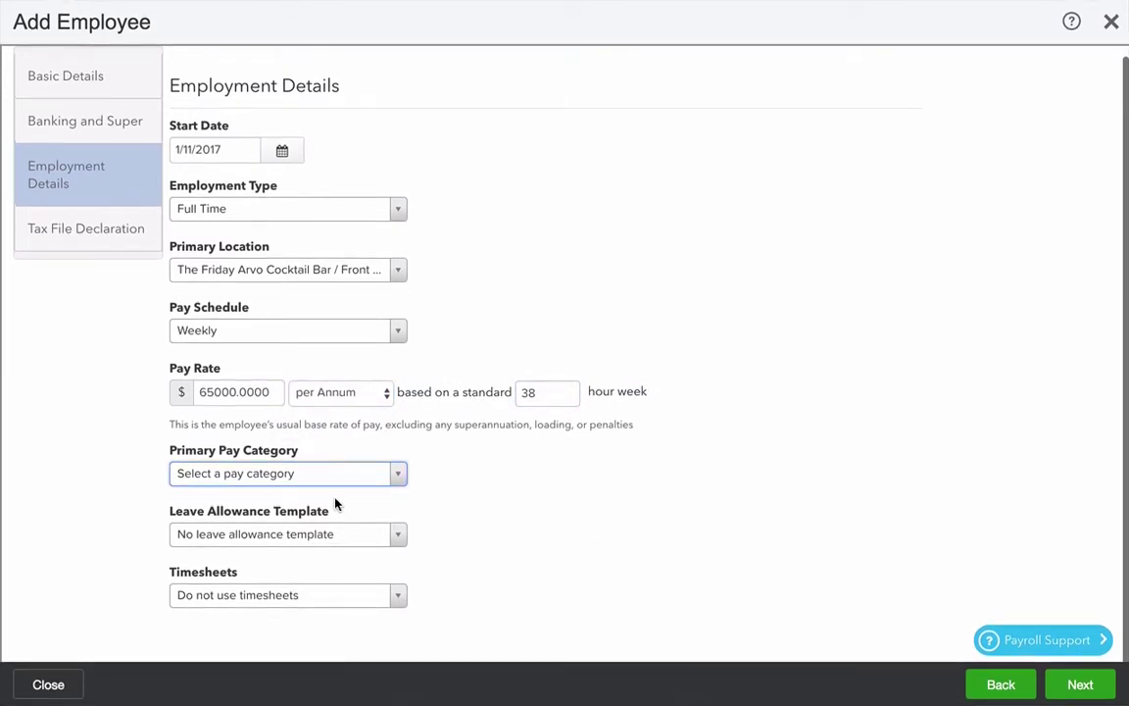
# Step: Make Salary the primary pay category and apply the Permanent Leave template
pyautogui.click(292, 477)
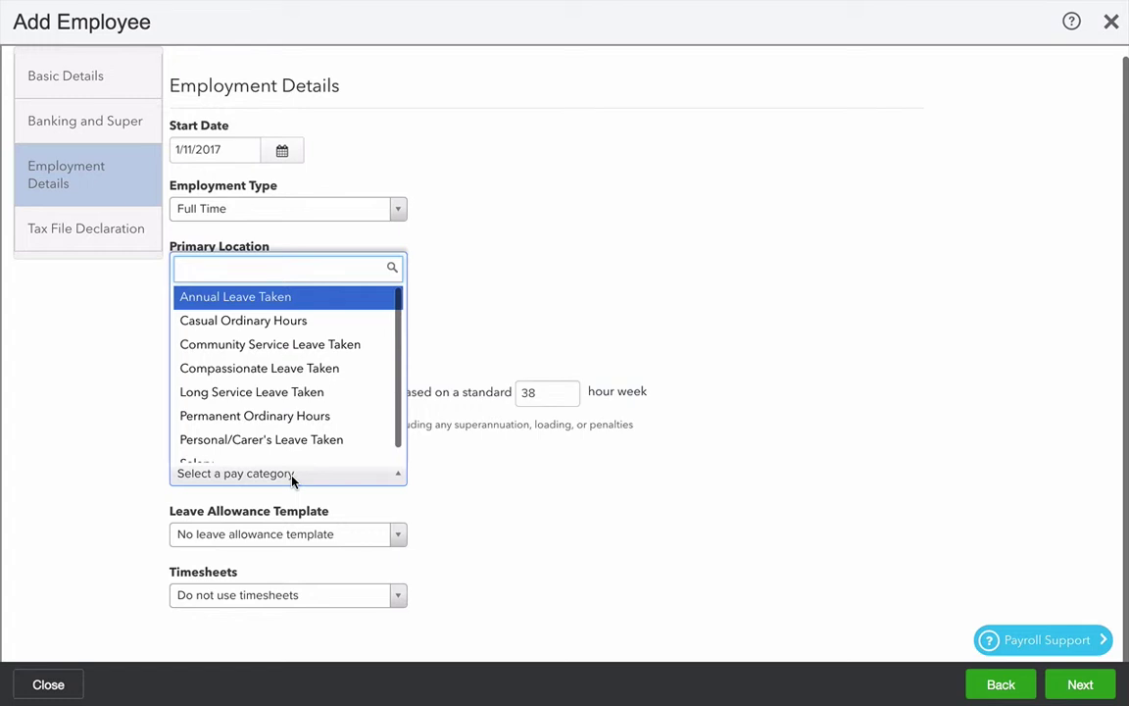
pyautogui.scroll(-1, 270, 431)
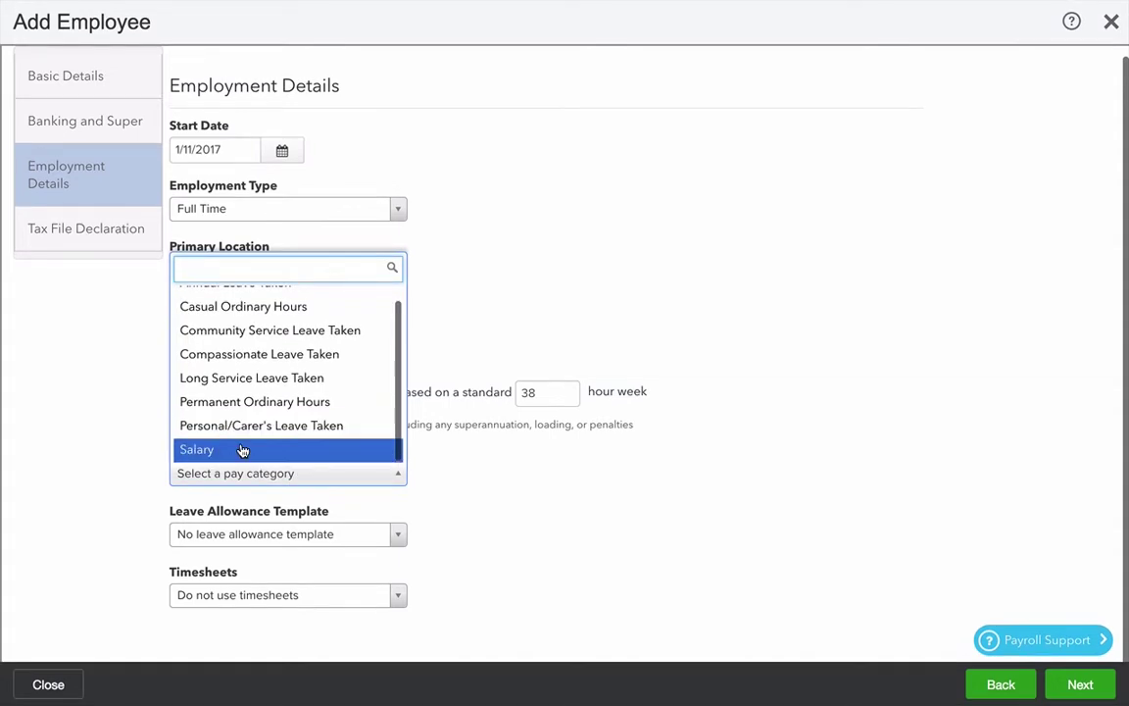
pyautogui.click(277, 453)
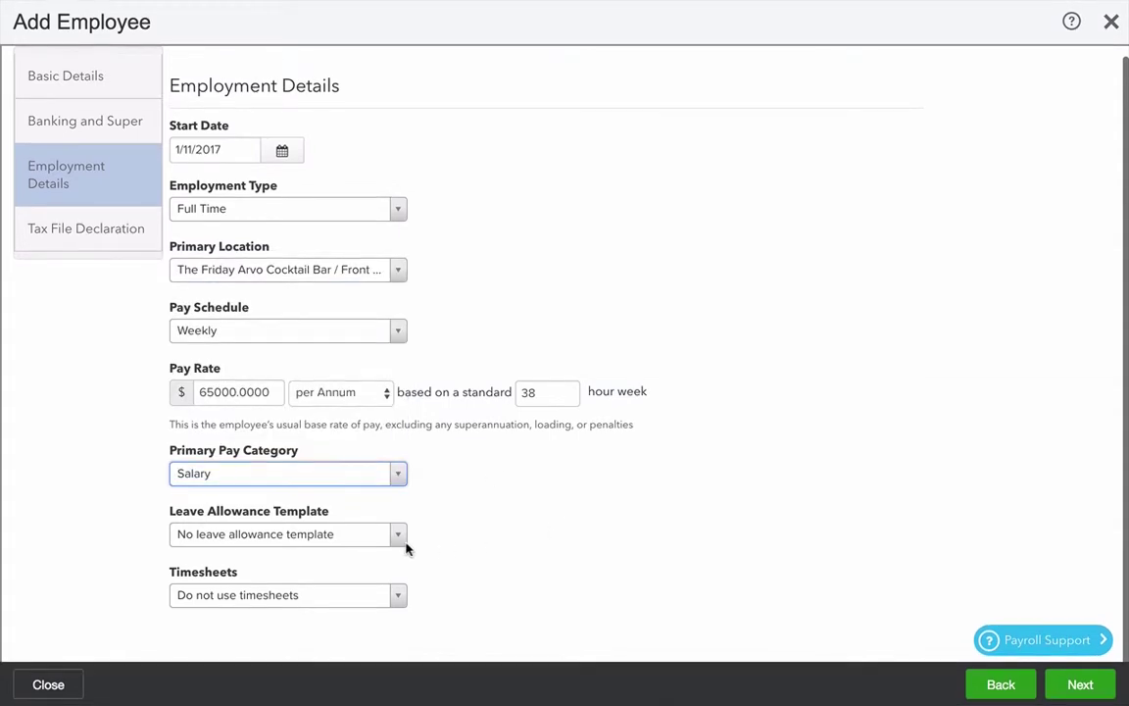
pyautogui.click(340, 543)
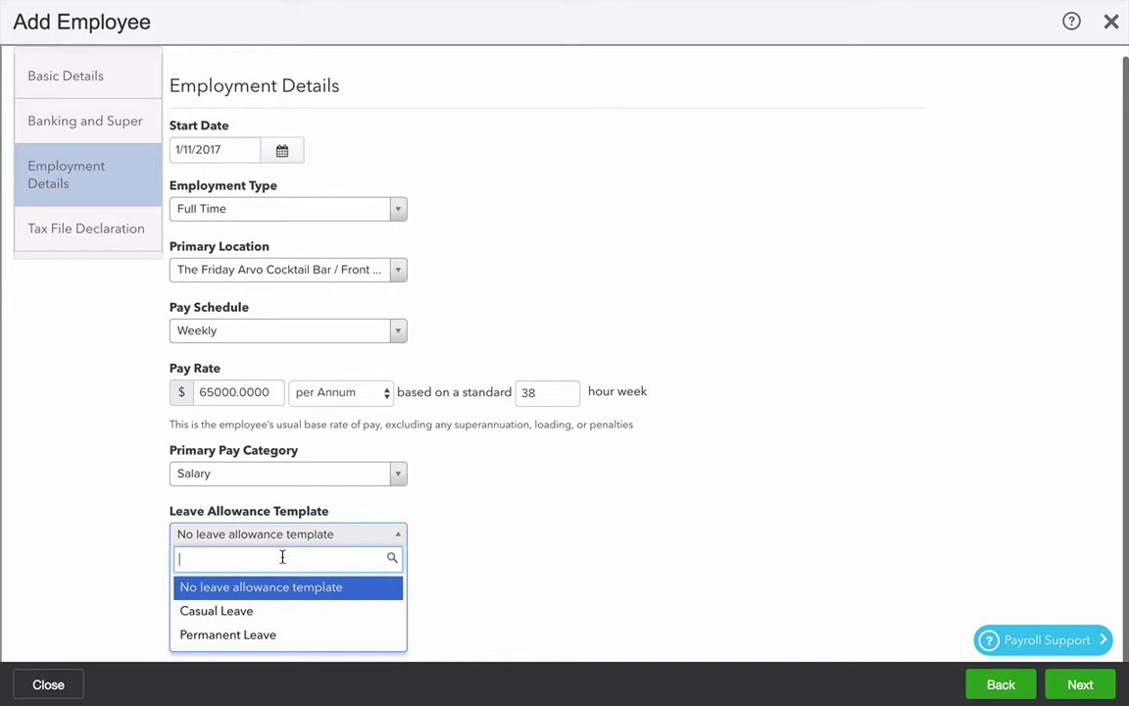
pyautogui.click(265, 636)
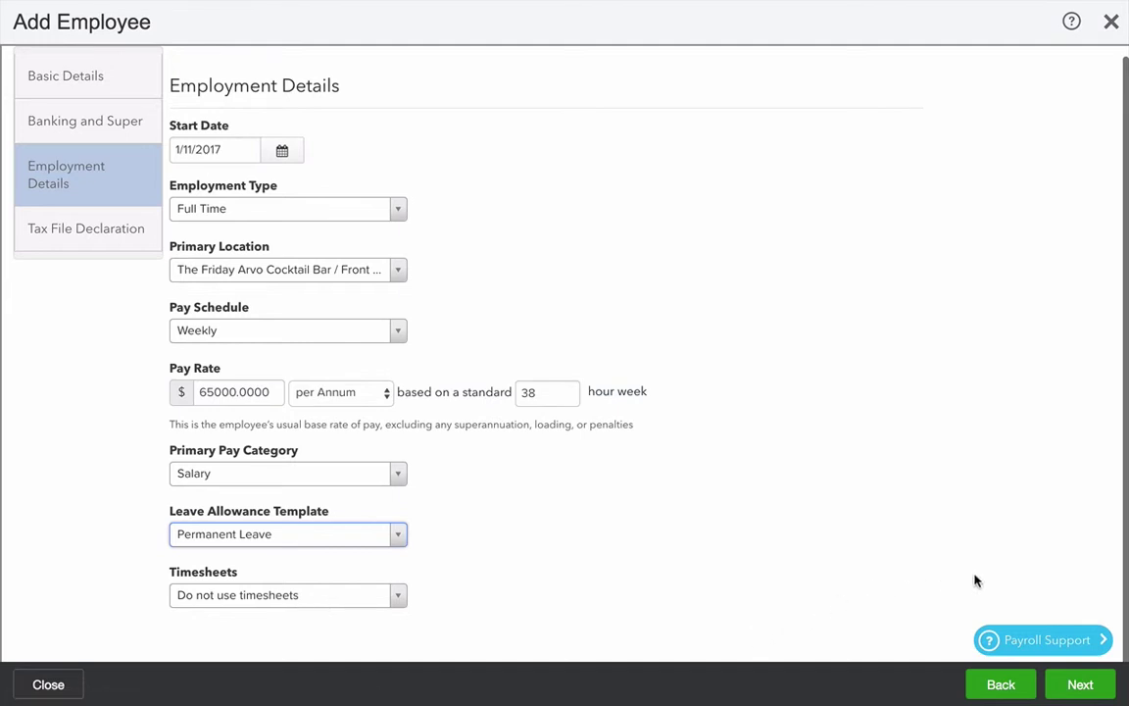
pyautogui.click(1090, 689)
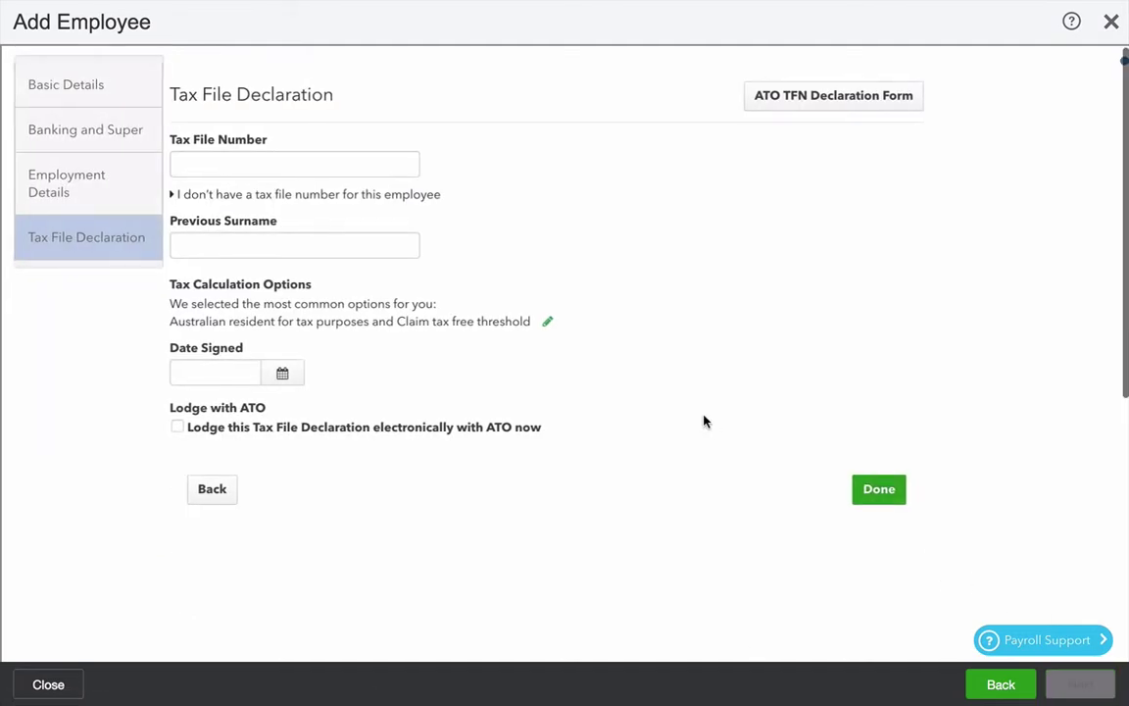
# Step: Record that no TFN was quoted, tick HELP debt, and finish saving the employee
pyautogui.click(172, 197)
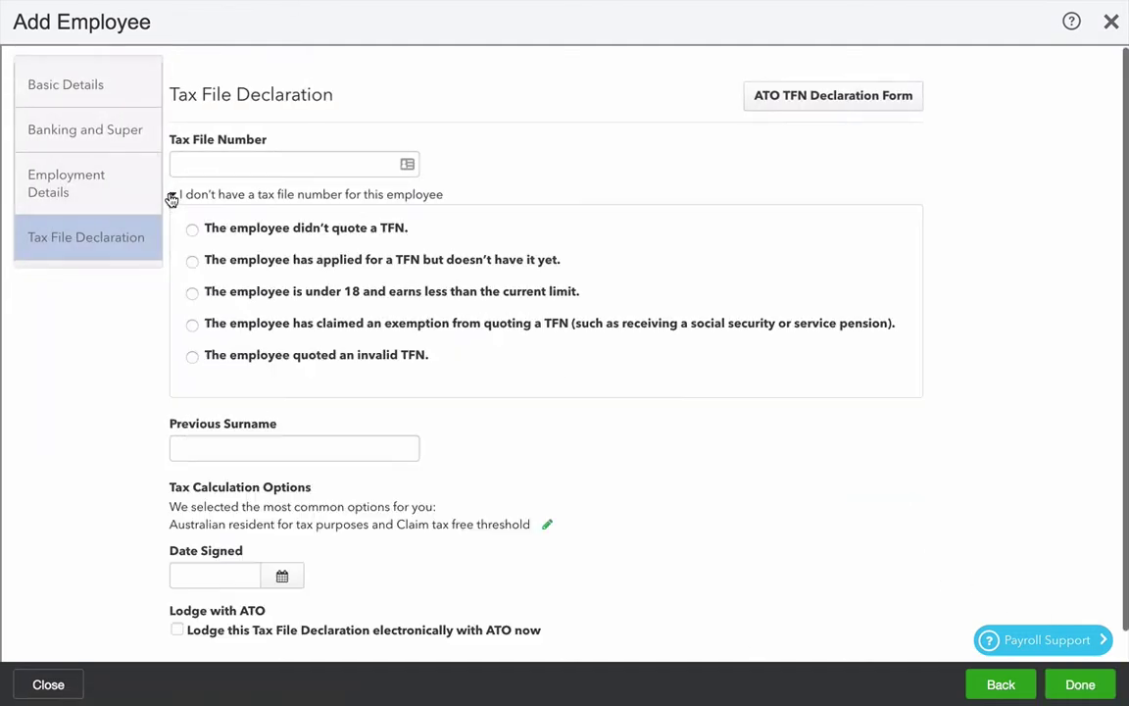
pyautogui.click(192, 232)
pyautogui.scroll(-1, 314, 419)
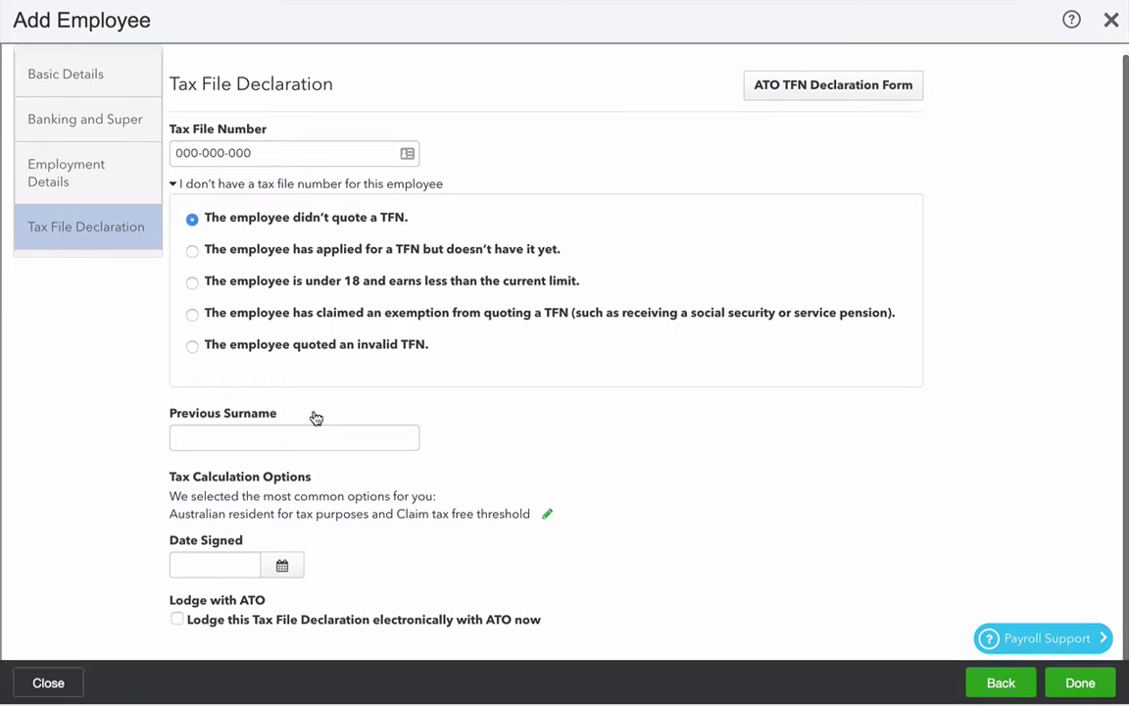
pyautogui.click(548, 515)
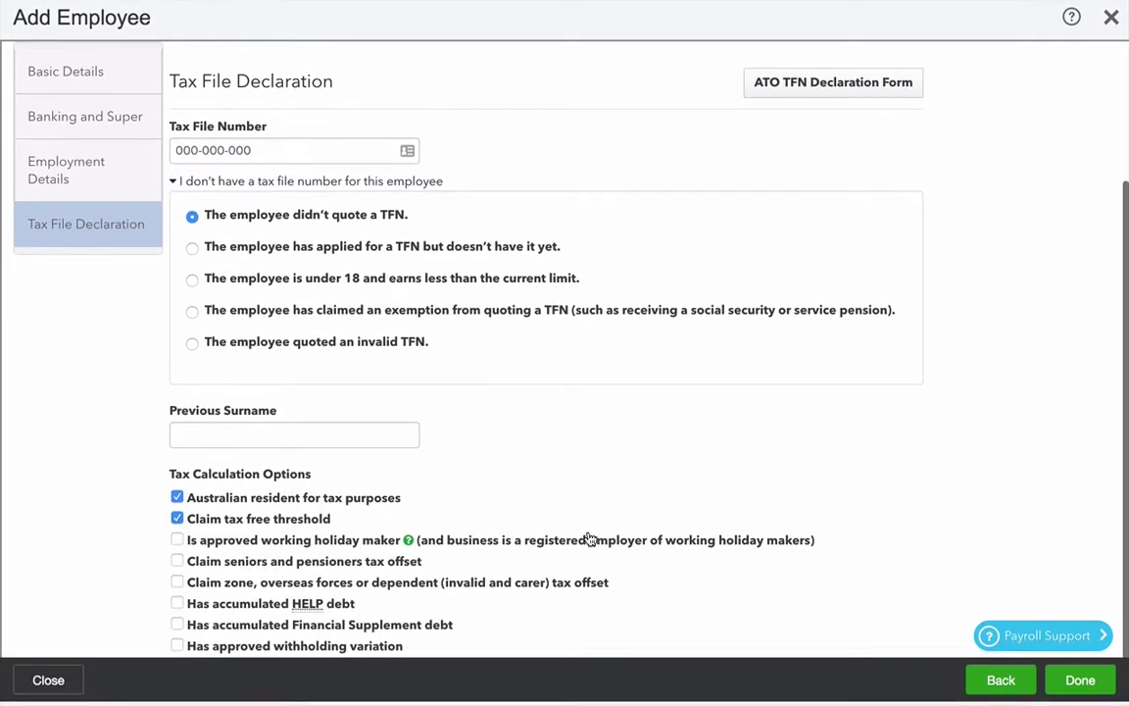
pyautogui.click(178, 609)
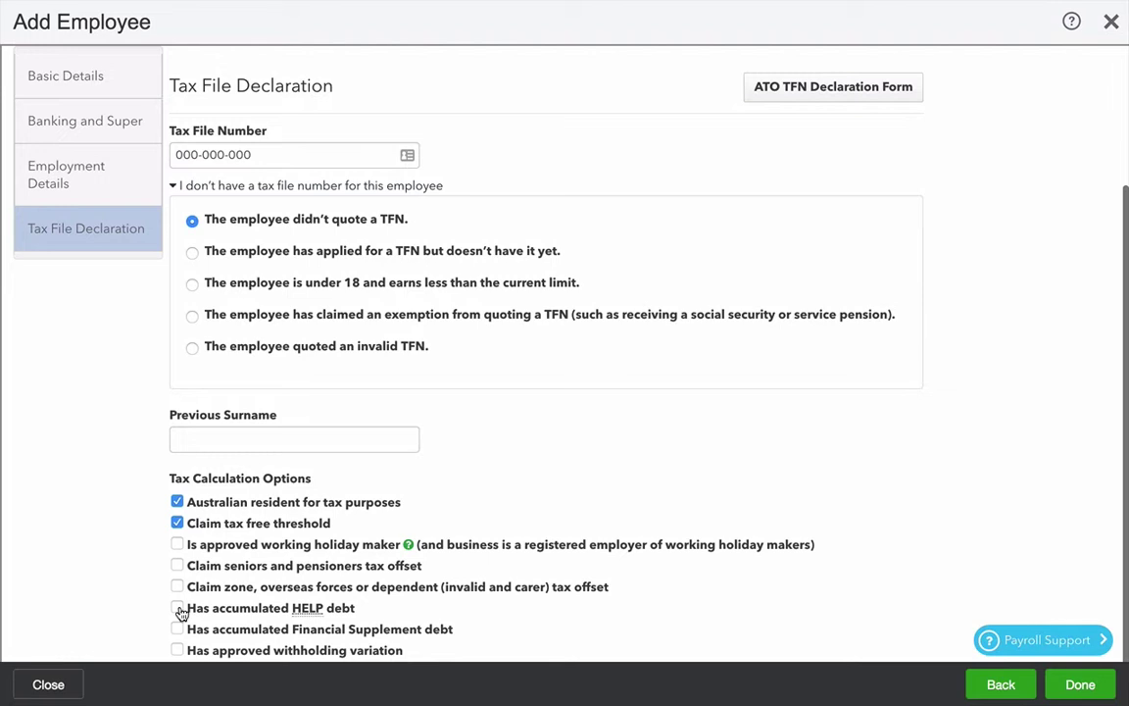
pyautogui.scroll(-3, 180, 611)
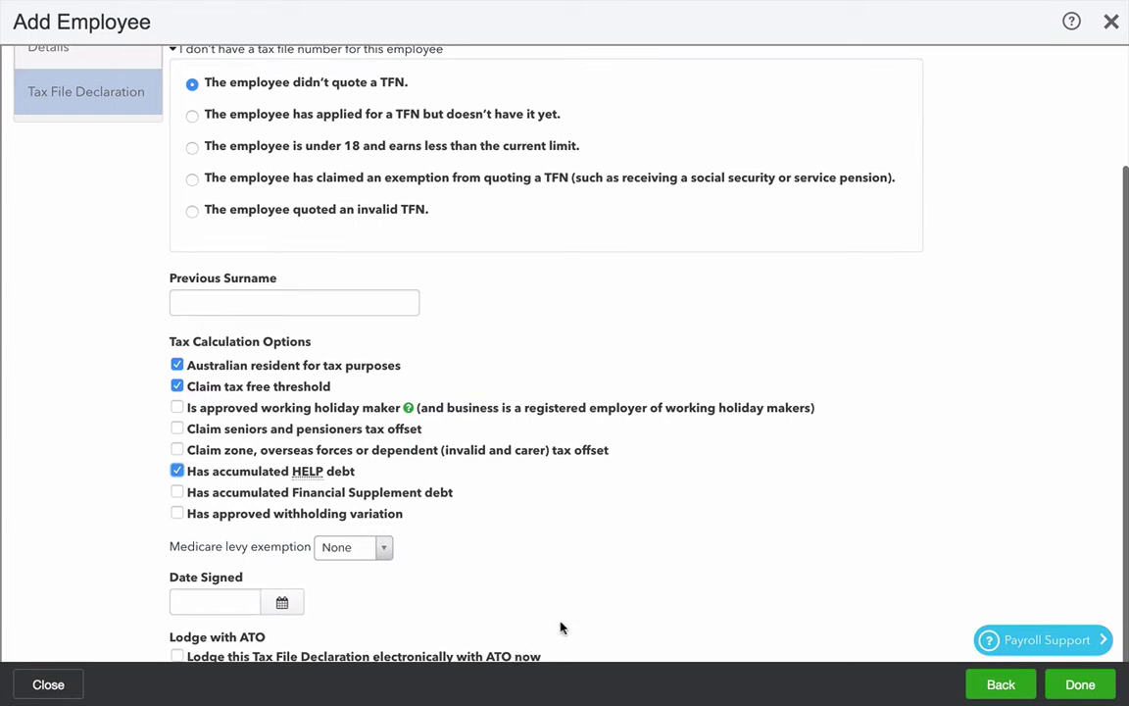
pyautogui.click(1083, 686)
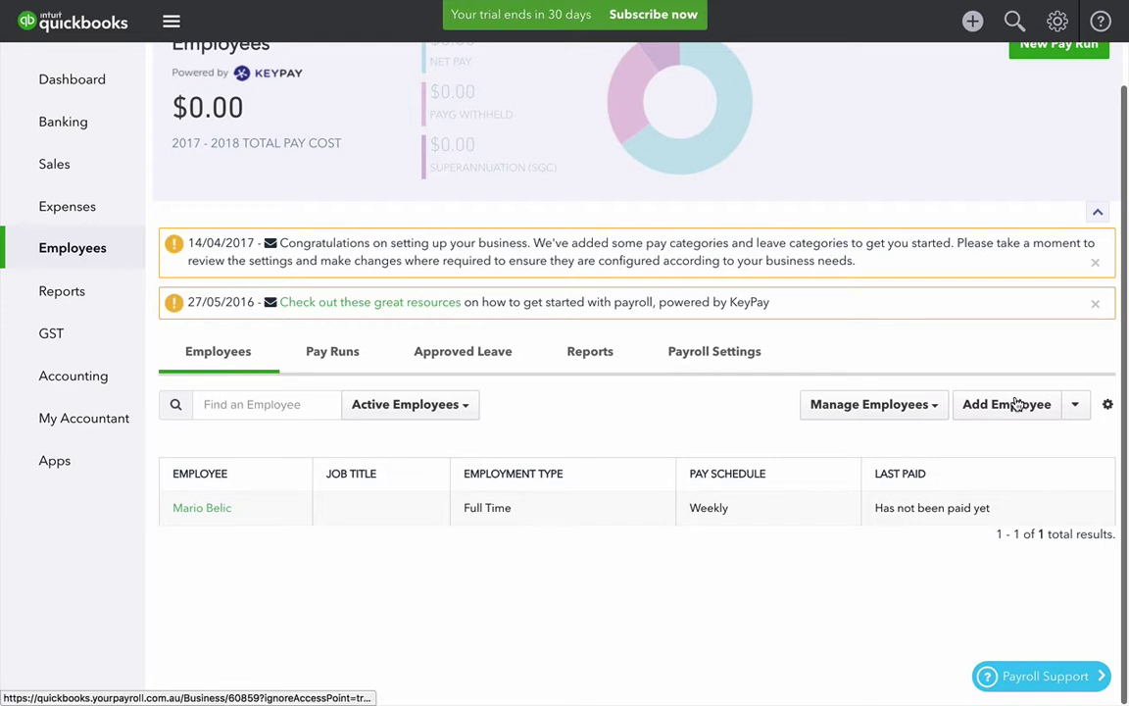
# Step: Start adding a second employee and begin entering her first name
pyautogui.click(1016, 404)
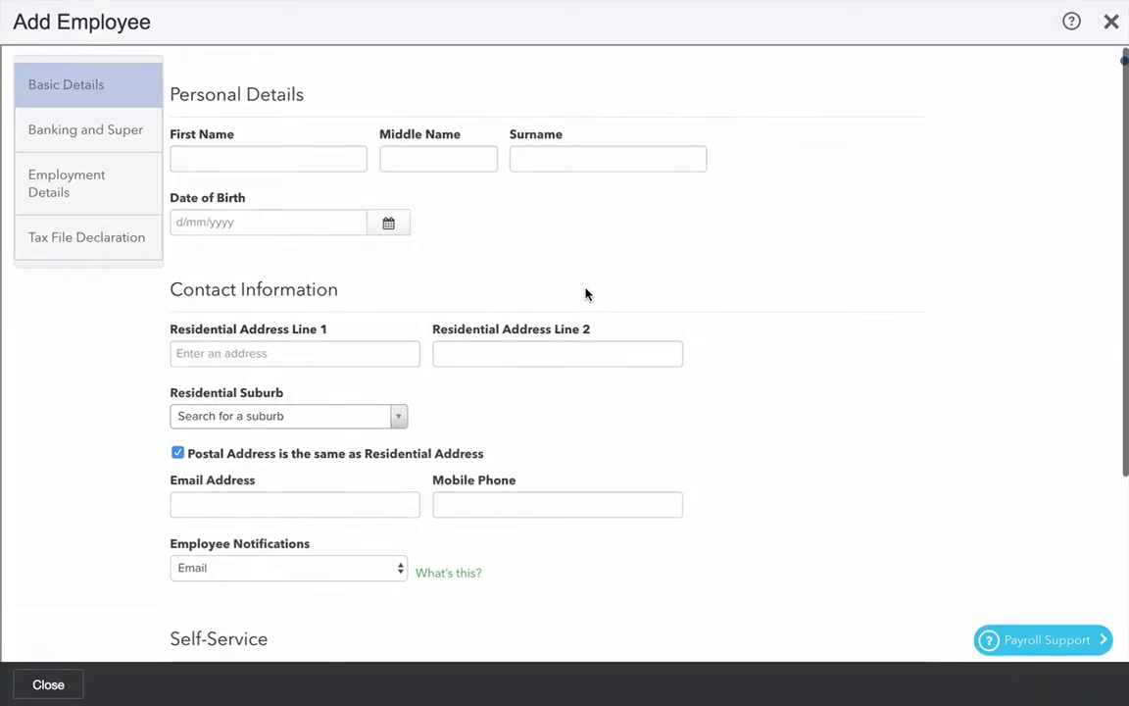
pyautogui.click(256, 159)
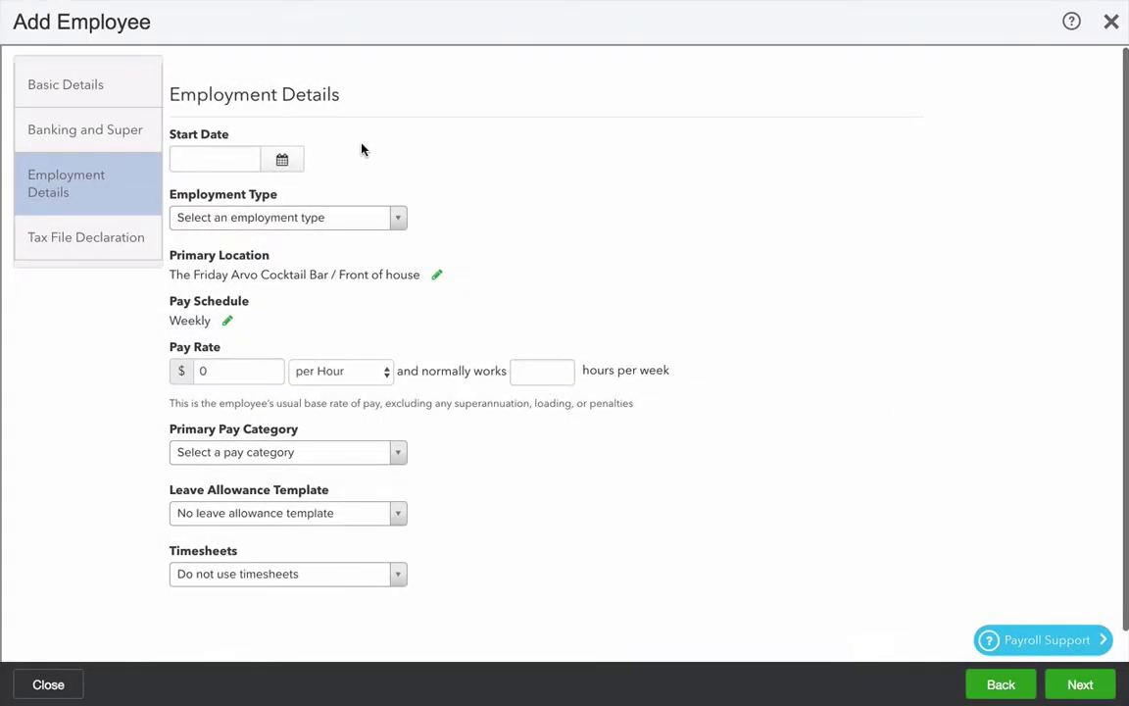
# Step: Set start date 1/11/2017, employment type Casual and a pay rate of 25 per hour
pyautogui.click(283, 162)
pyautogui.click(291, 252)
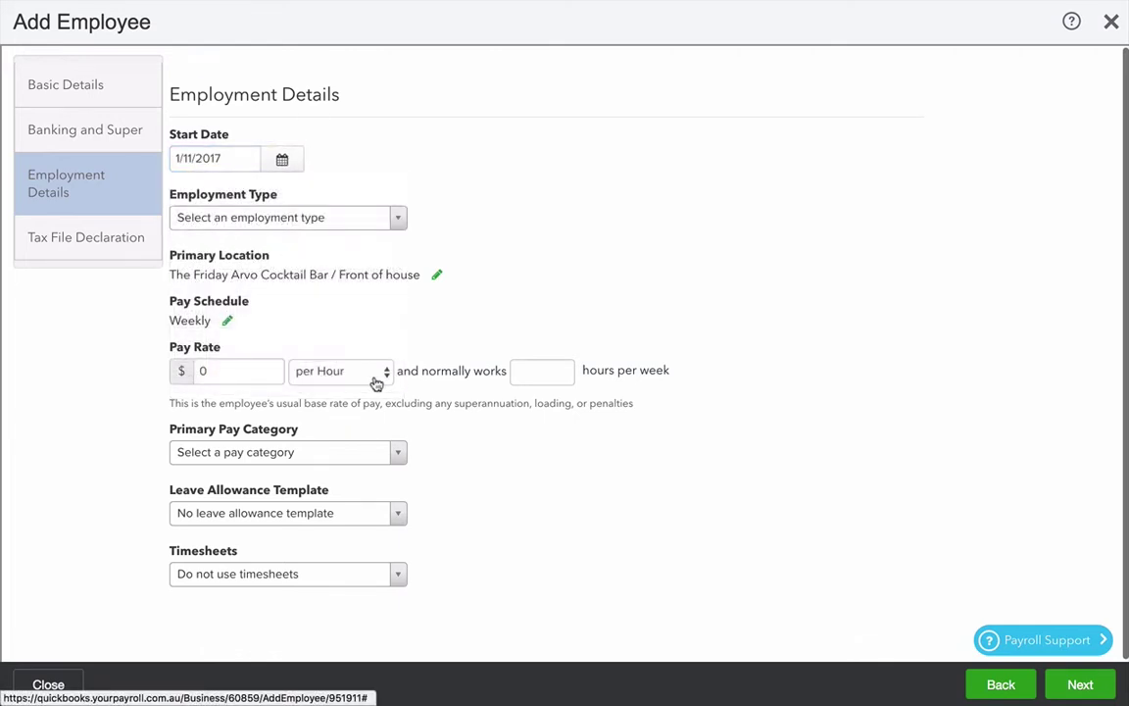
pyautogui.click(292, 219)
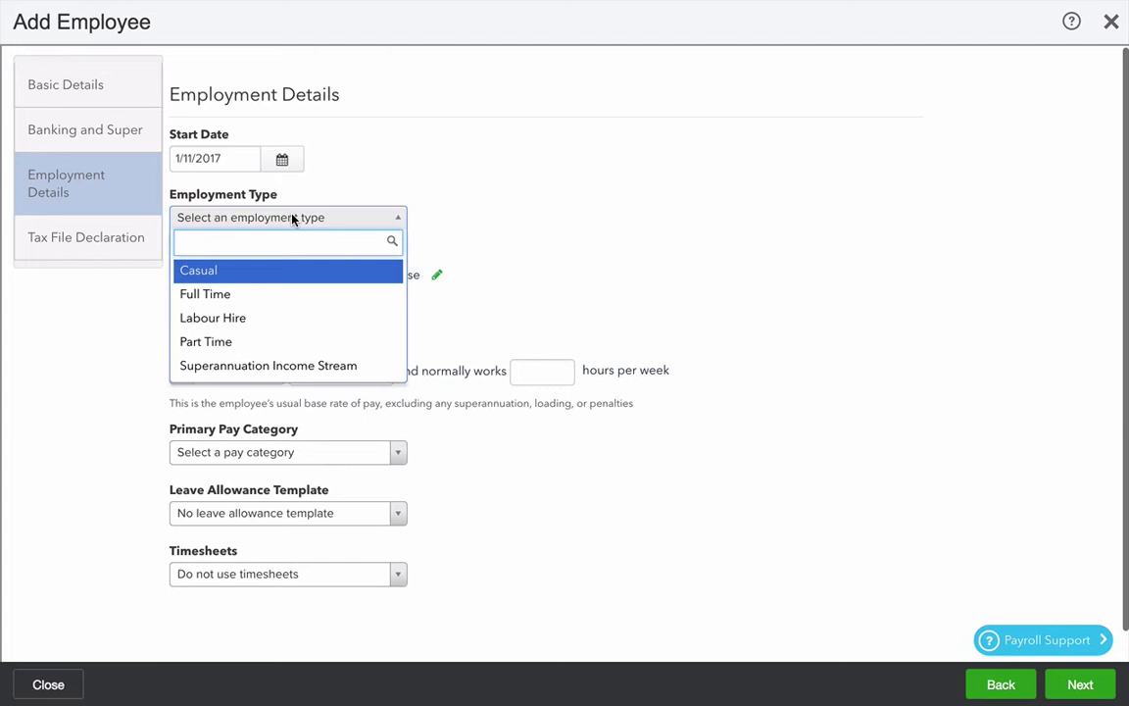
pyautogui.click(250, 270)
pyautogui.scroll(-1, 315, 353)
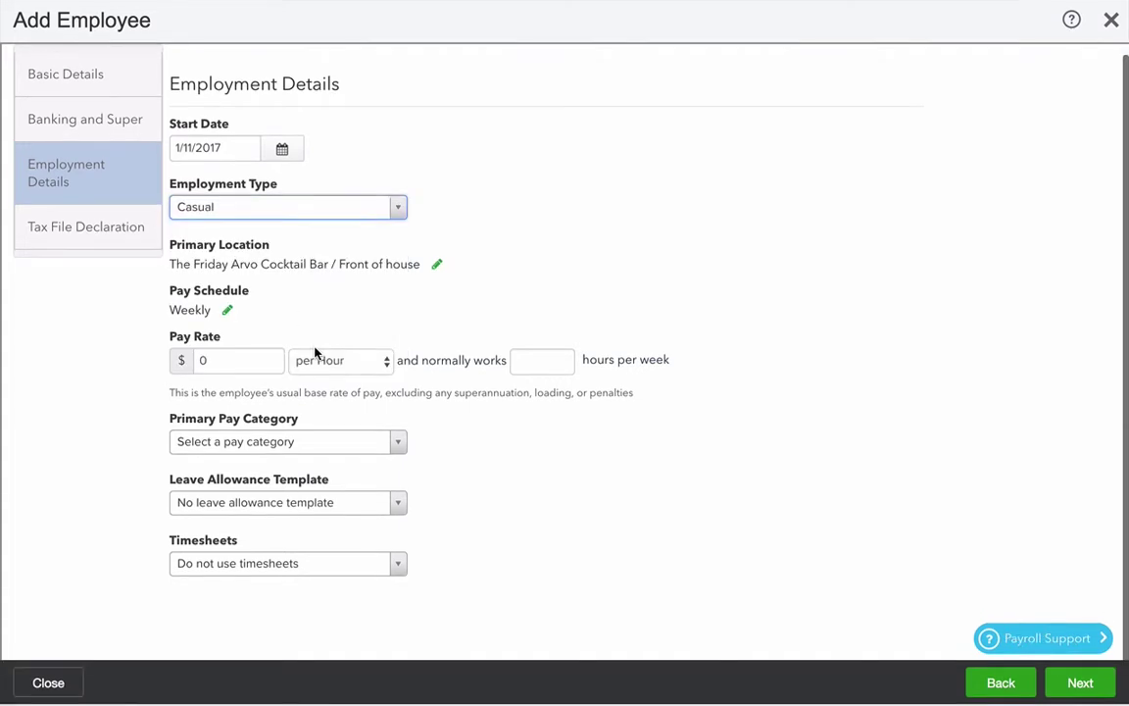
pyautogui.click(230, 357)
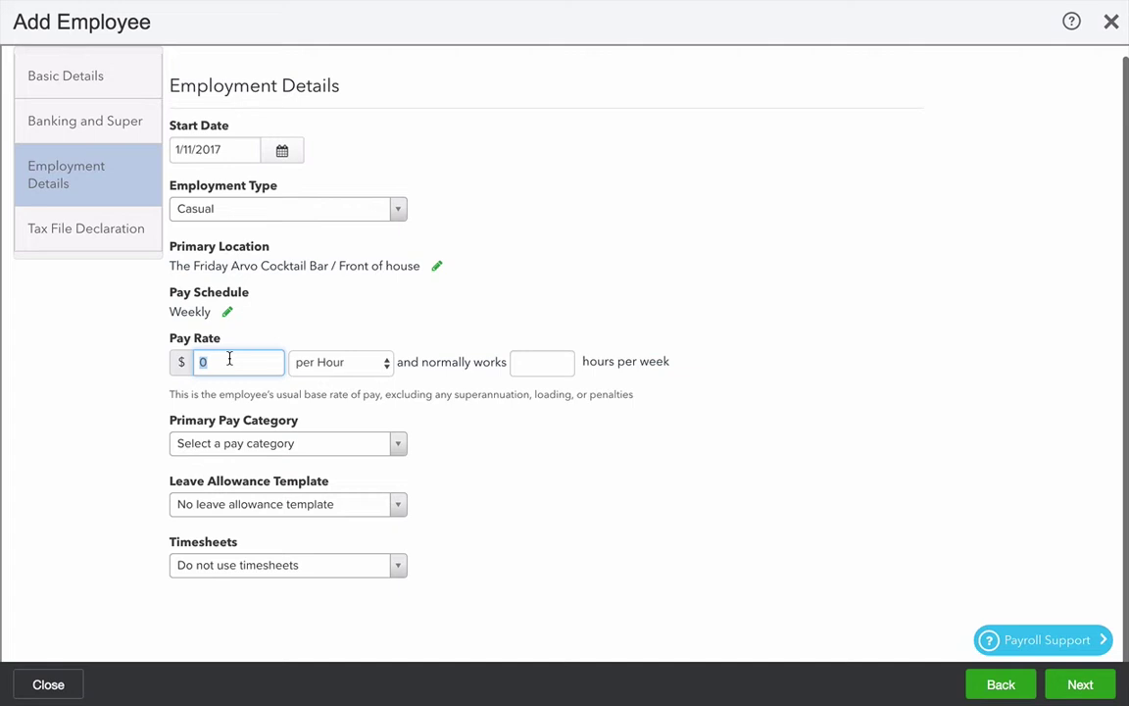
pyautogui.write('25')
pyautogui.press('Tab')
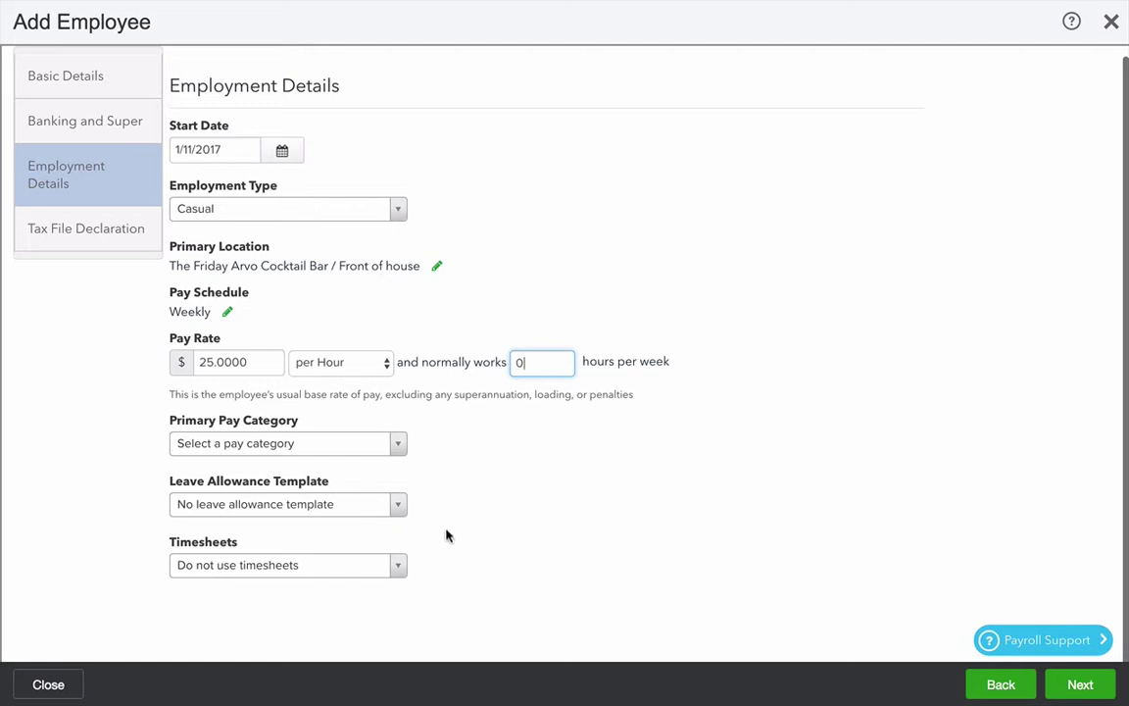
# Step: Choose Casual Ordinary Hours pay category, Casual Leave template, and Use timesheets
pyautogui.click(309, 449)
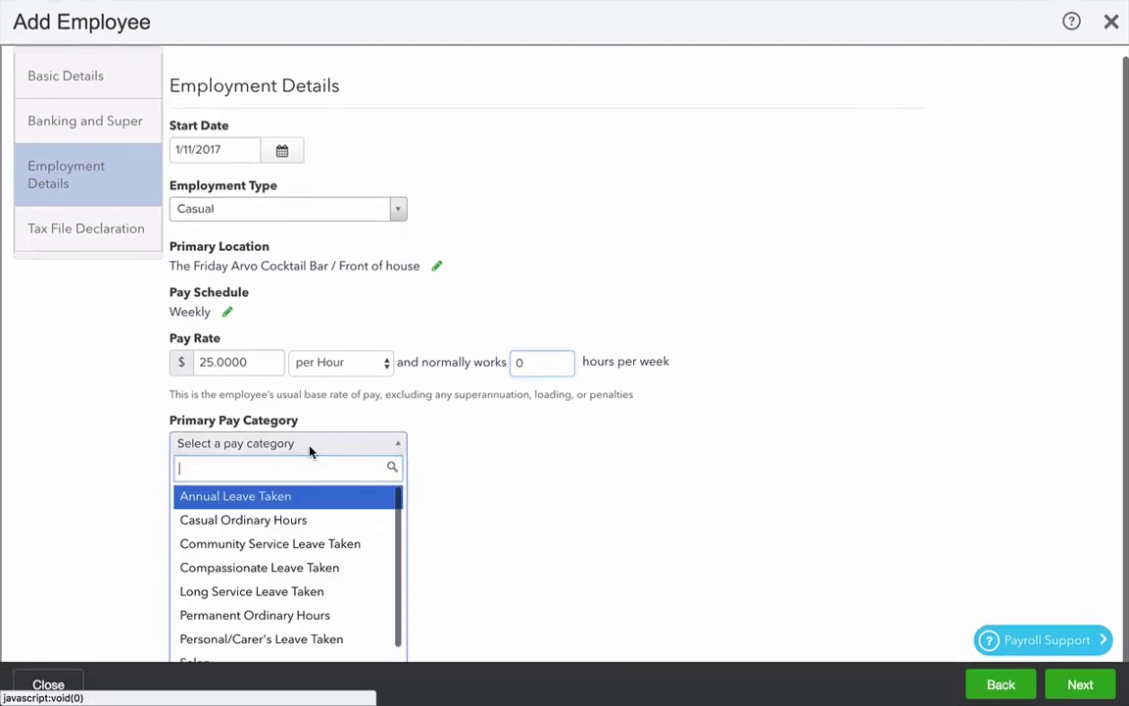
pyautogui.click(285, 527)
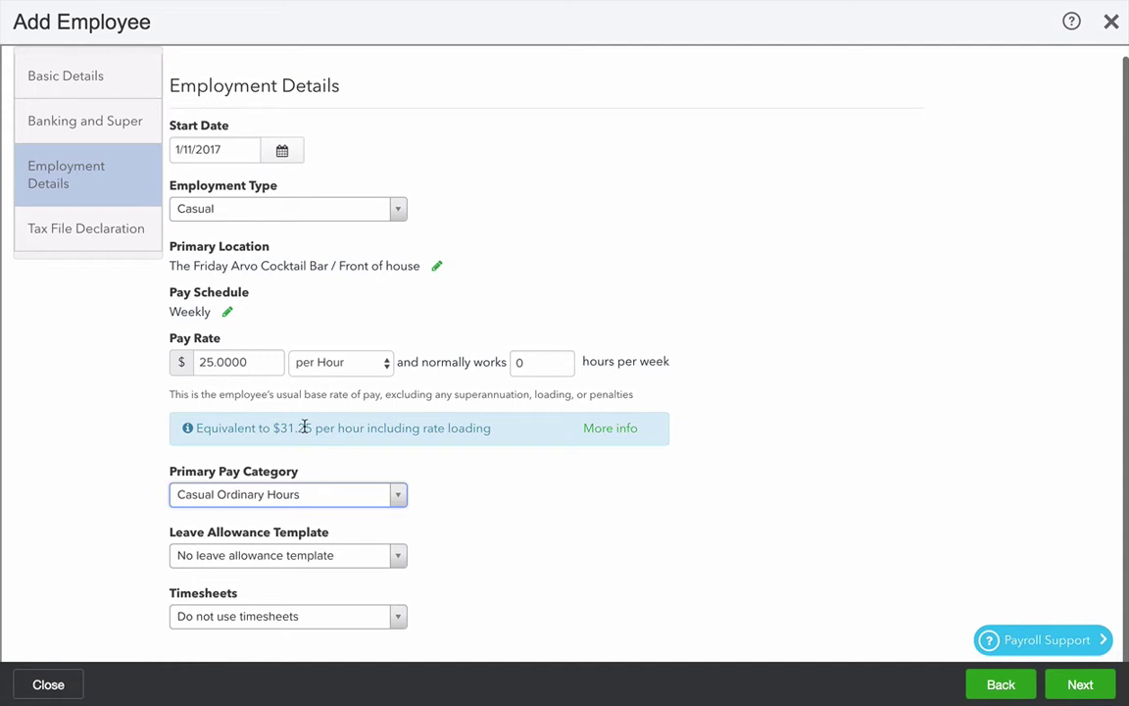
pyautogui.click(331, 555)
pyautogui.click(354, 626)
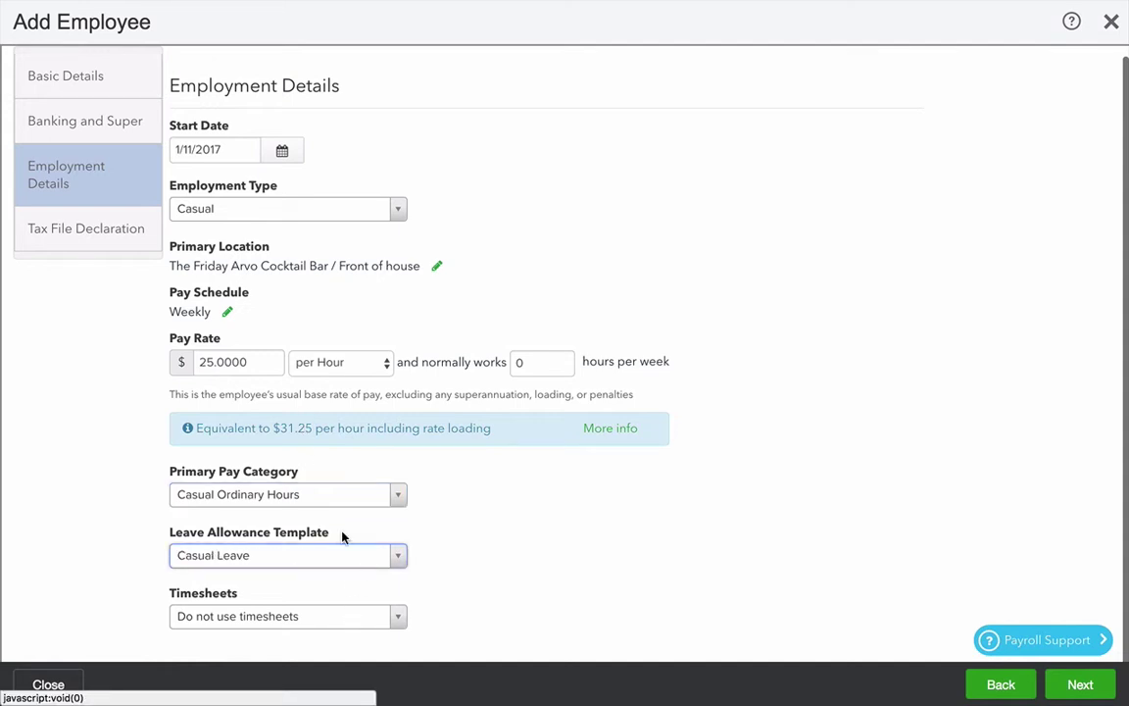
pyautogui.click(330, 558)
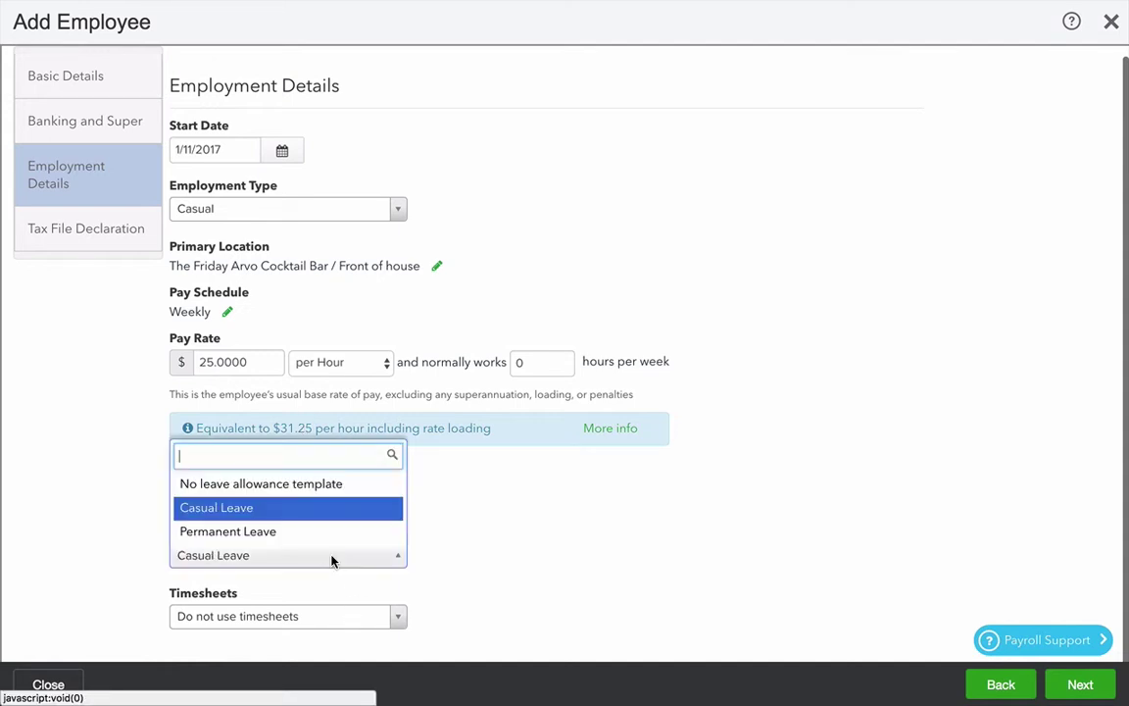
pyautogui.click(290, 509)
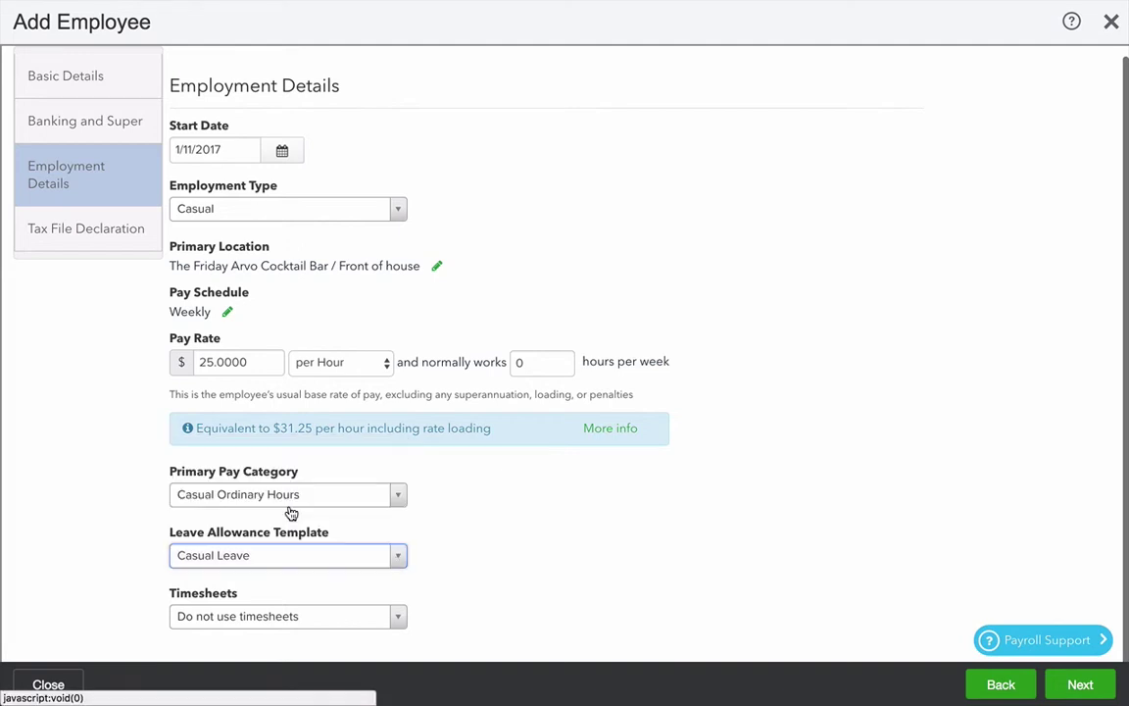
pyautogui.click(298, 622)
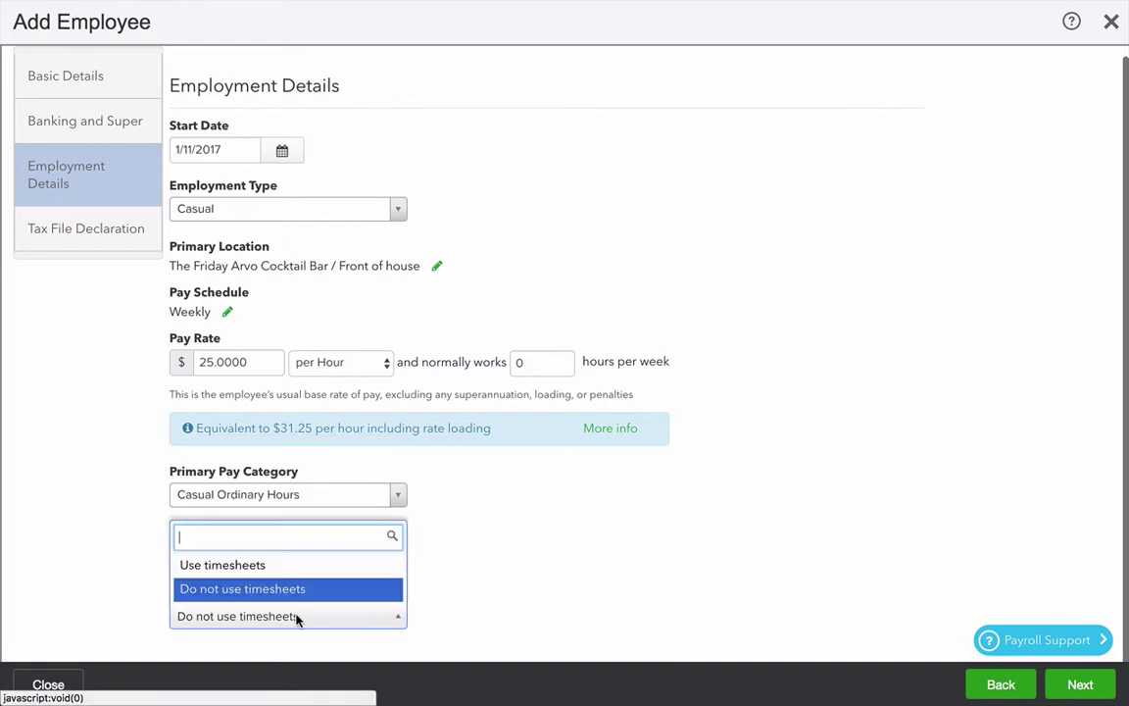
pyautogui.click(297, 568)
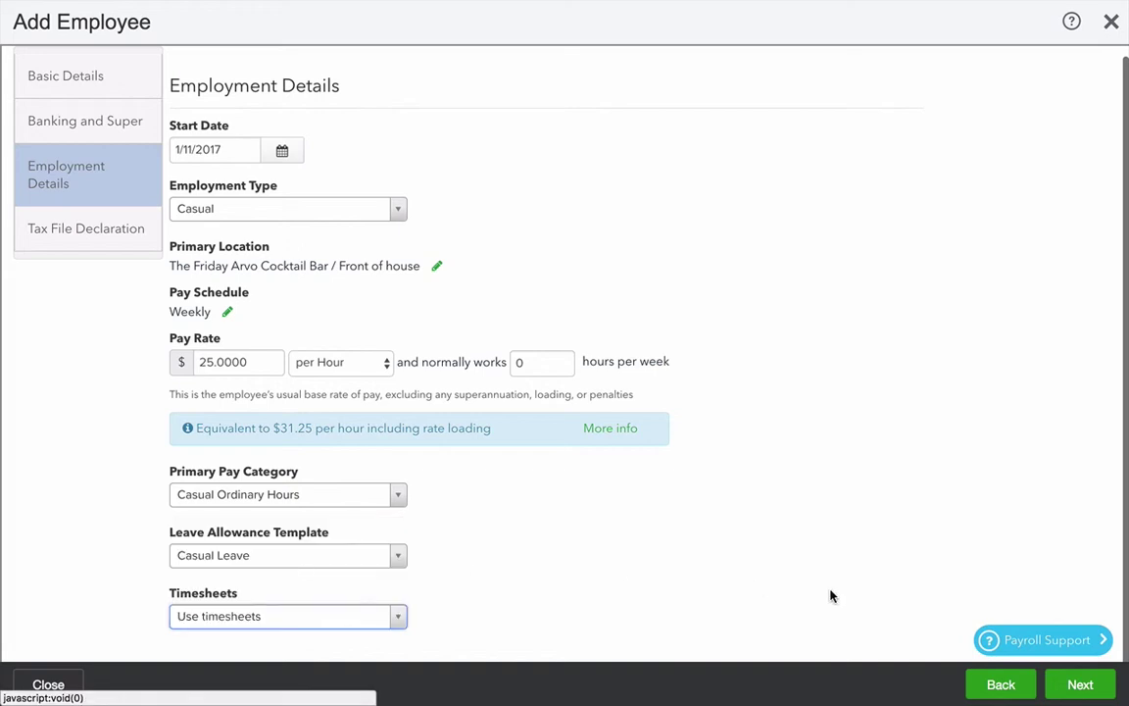
pyautogui.click(1098, 692)
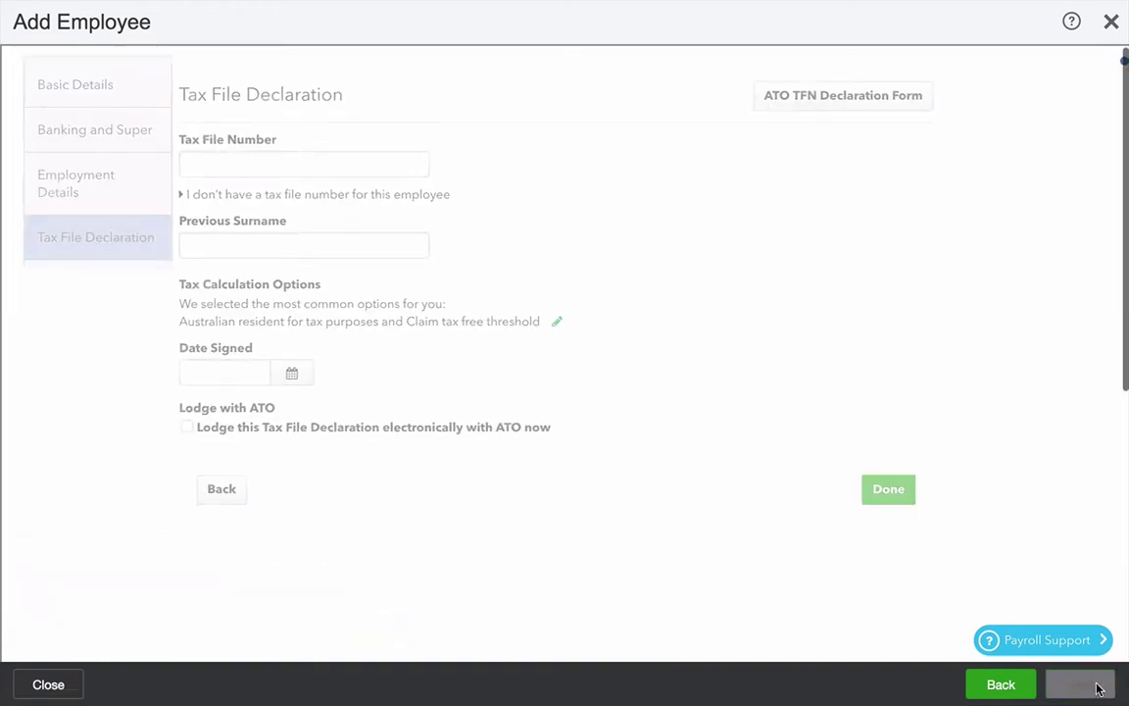
# Step: Save the casual employee with no TFN quoted and open her details record
pyautogui.click(171, 196)
pyautogui.click(192, 229)
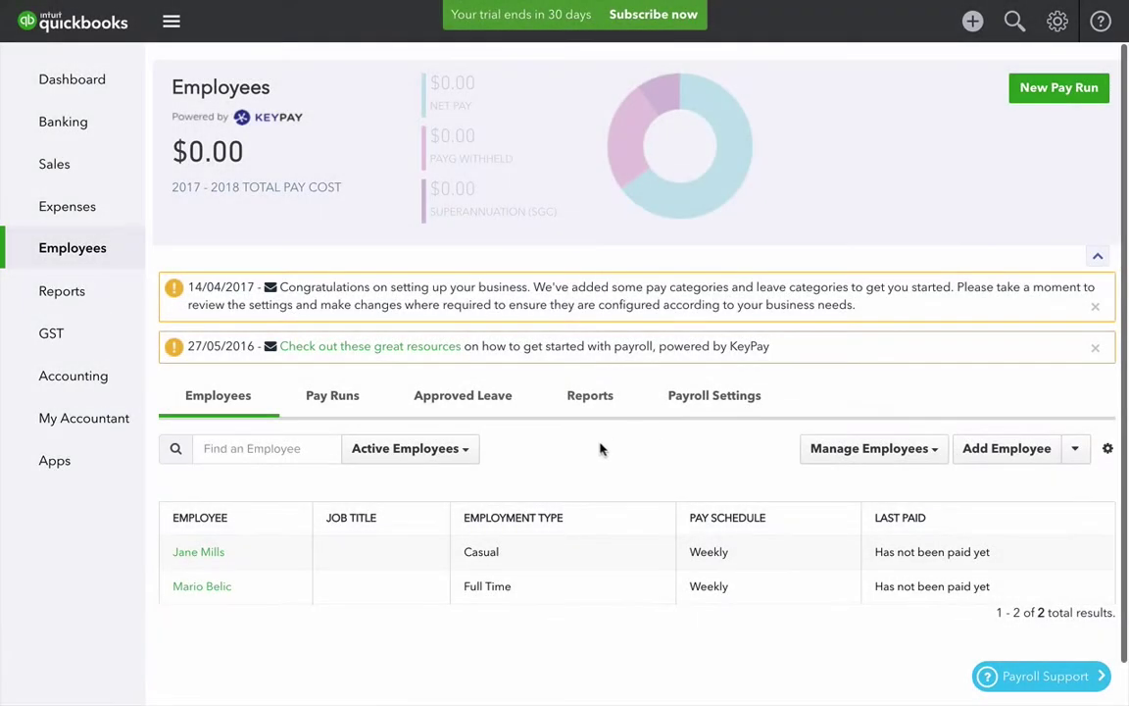
pyautogui.click(201, 555)
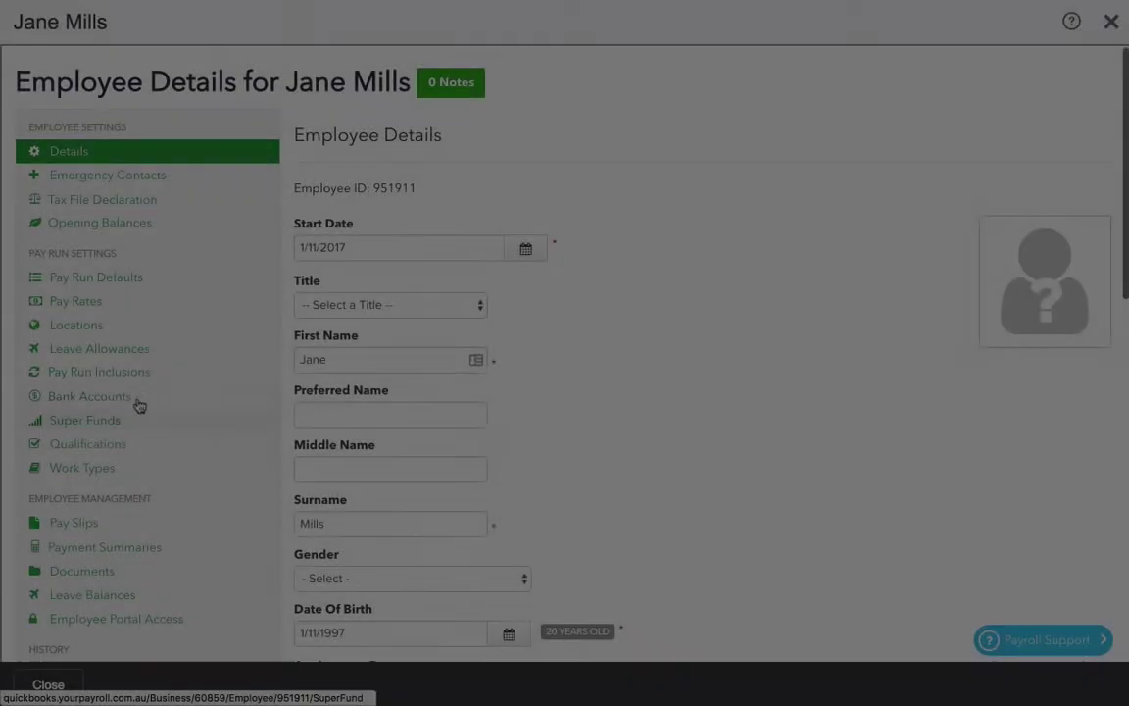
# Step: Add Bar 1 to the casual employee's work locations and save them
pyautogui.click(119, 329)
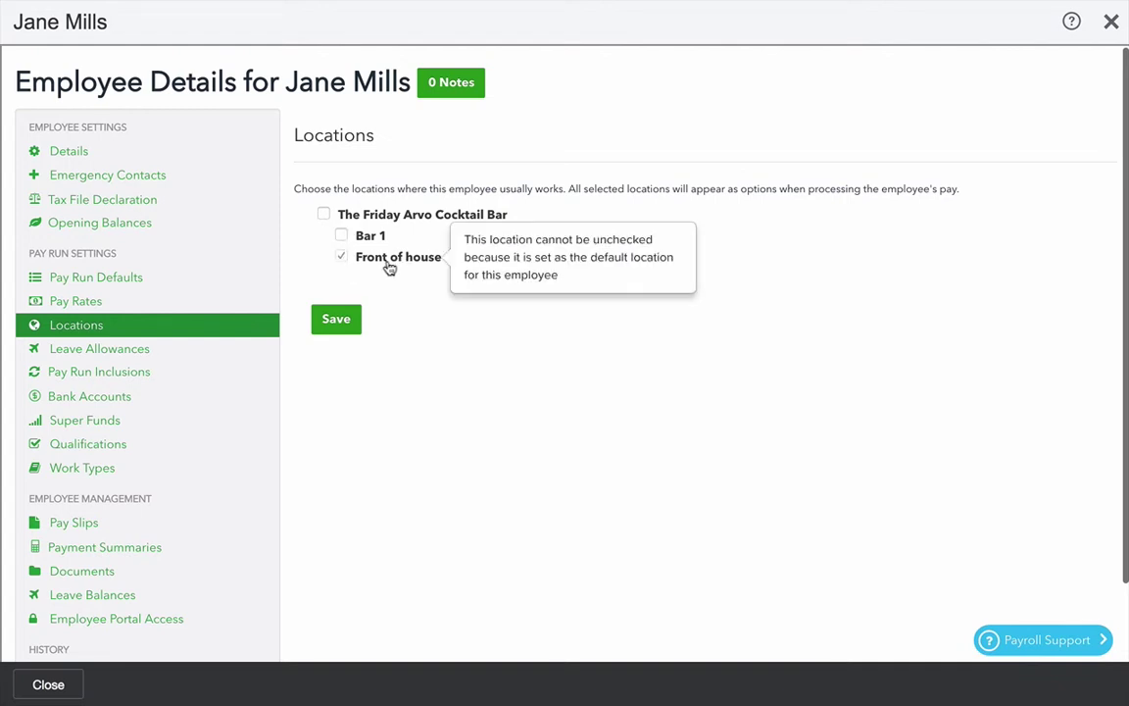
pyautogui.click(342, 236)
pyautogui.click(336, 319)
pyautogui.click(133, 473)
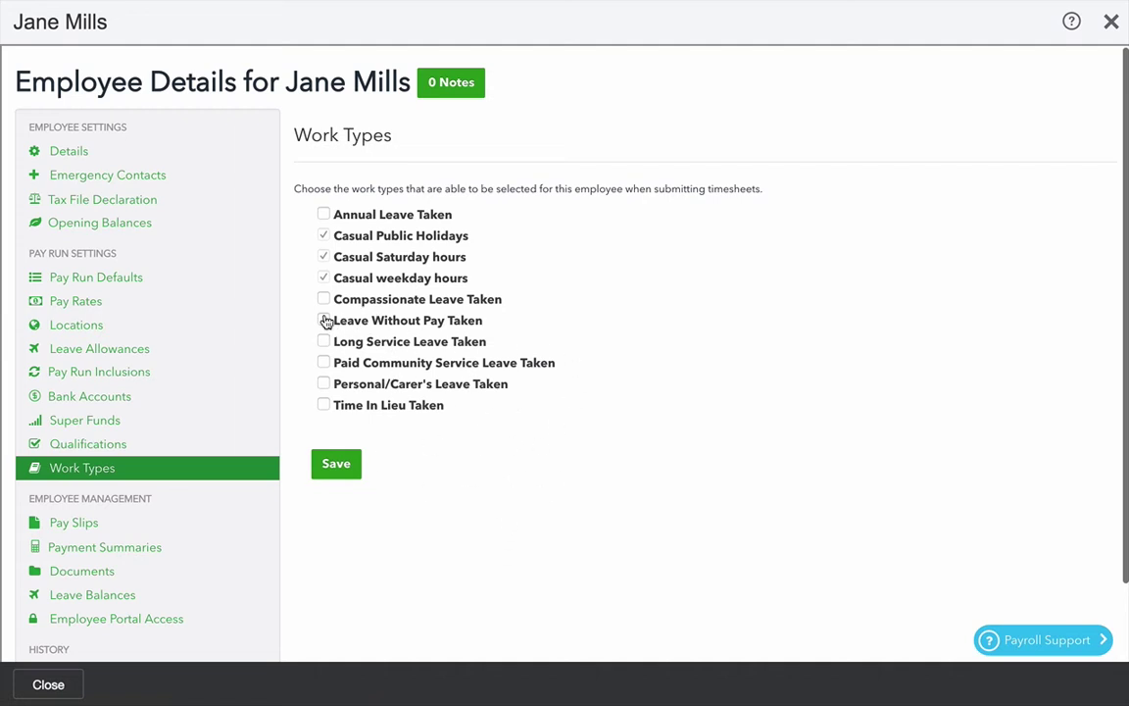
# Step: Allow Leave Without Pay Taken as her work type, save, and return to the Employees list
pyautogui.click(324, 320)
pyautogui.click(337, 466)
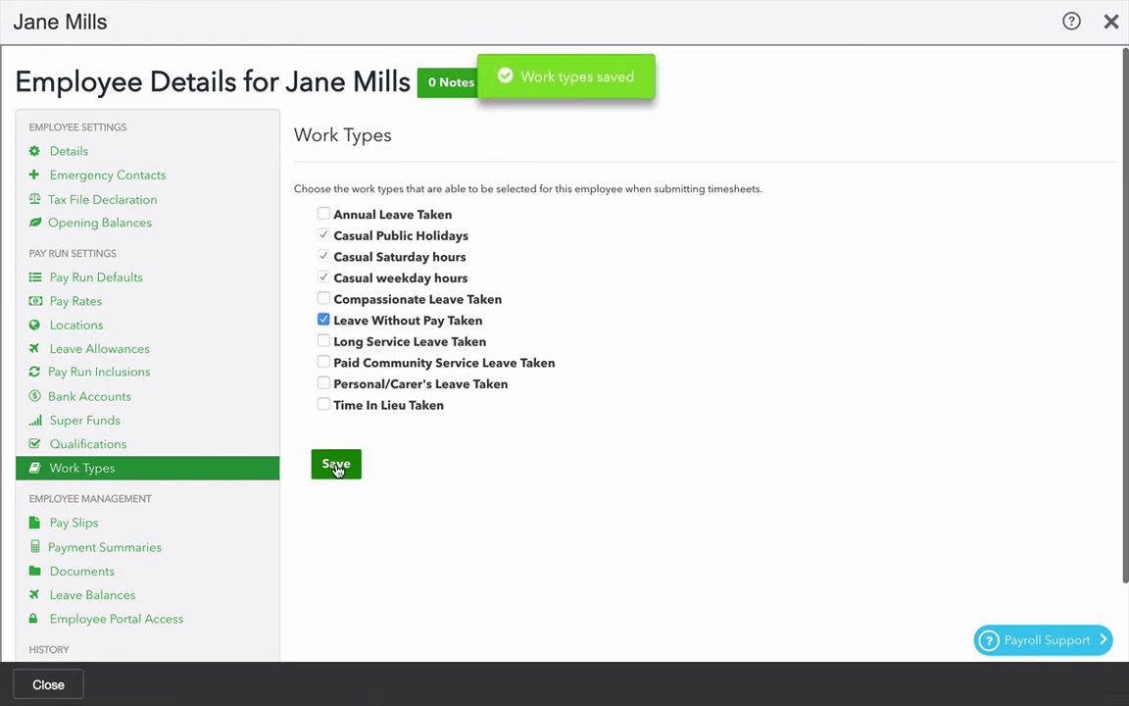
pyautogui.click(46, 684)
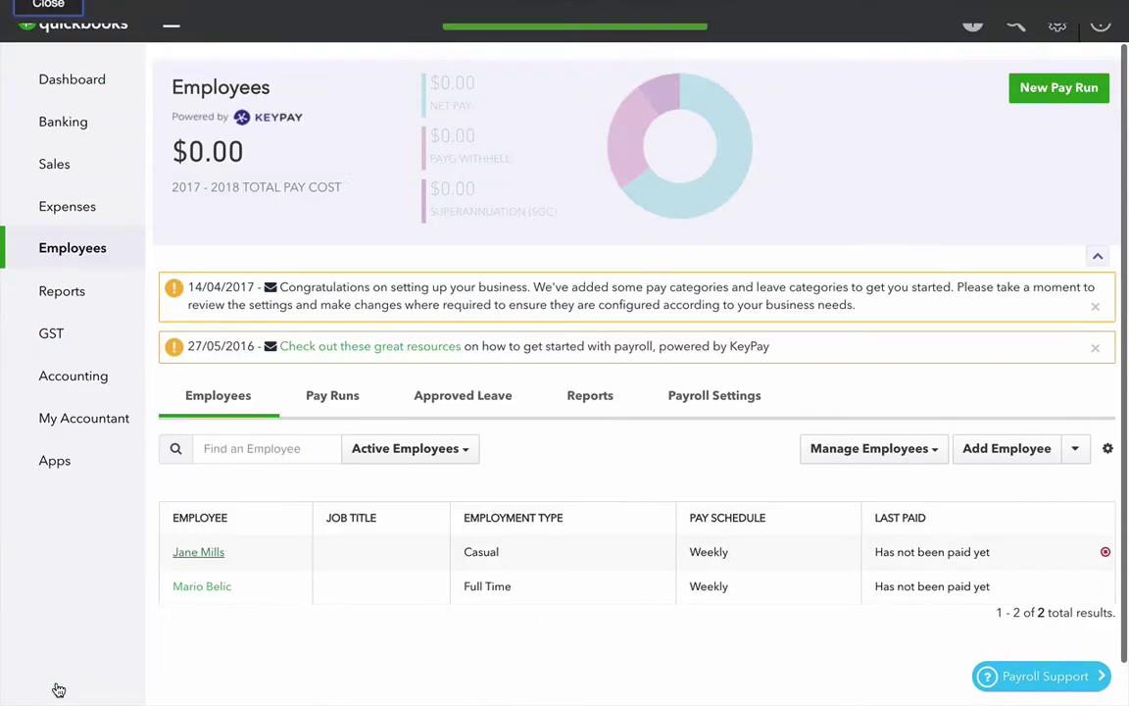